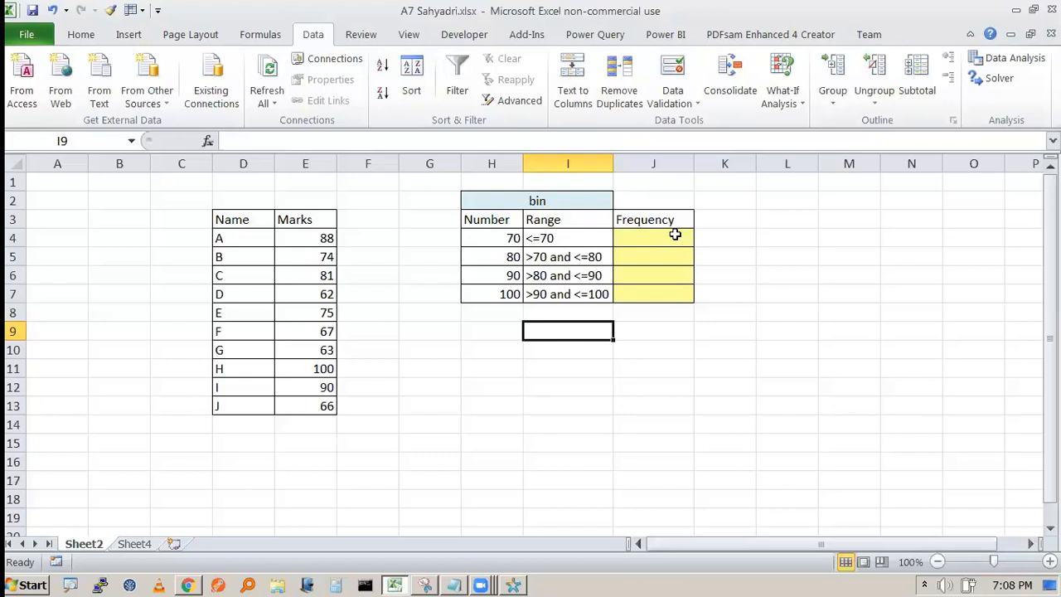
- Switch from Excel to the Notepad notes listing four ways to get frequency
key("alt+Tab")
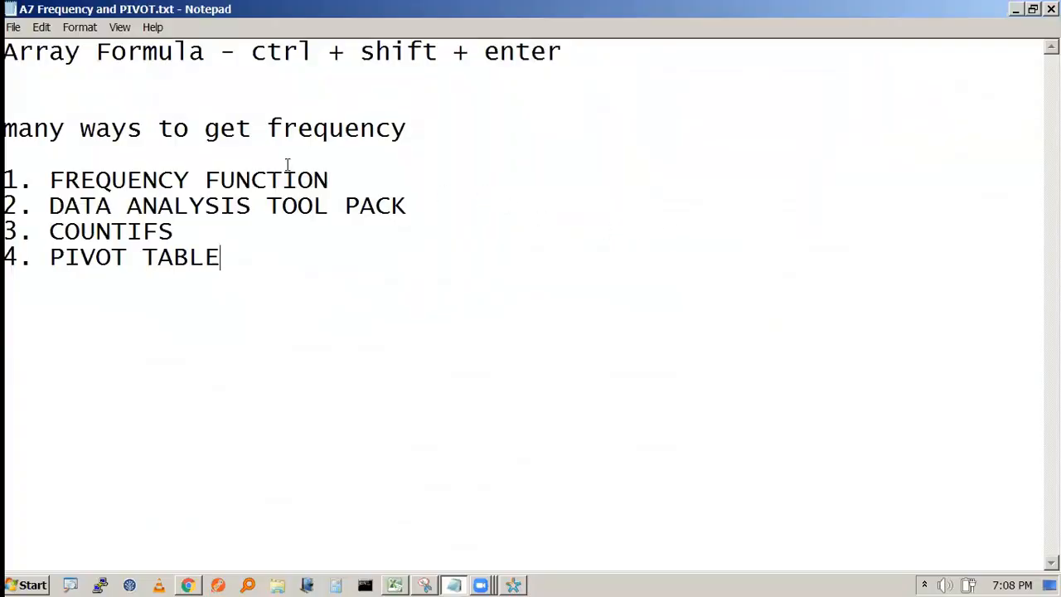
- Highlight 'many ways to get frequency' and 'FREQUENCY FUNCTION' in the notes, then return to Excel
left_click_drag(4, 129, 410, 125)
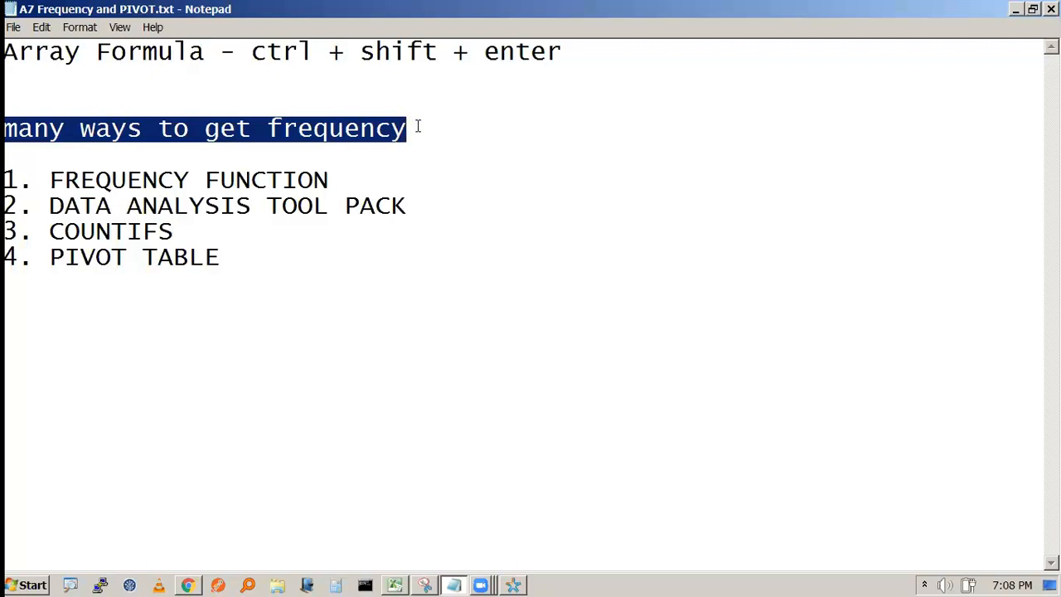
left_click(418, 125)
left_click_drag(50, 180, 329, 180)
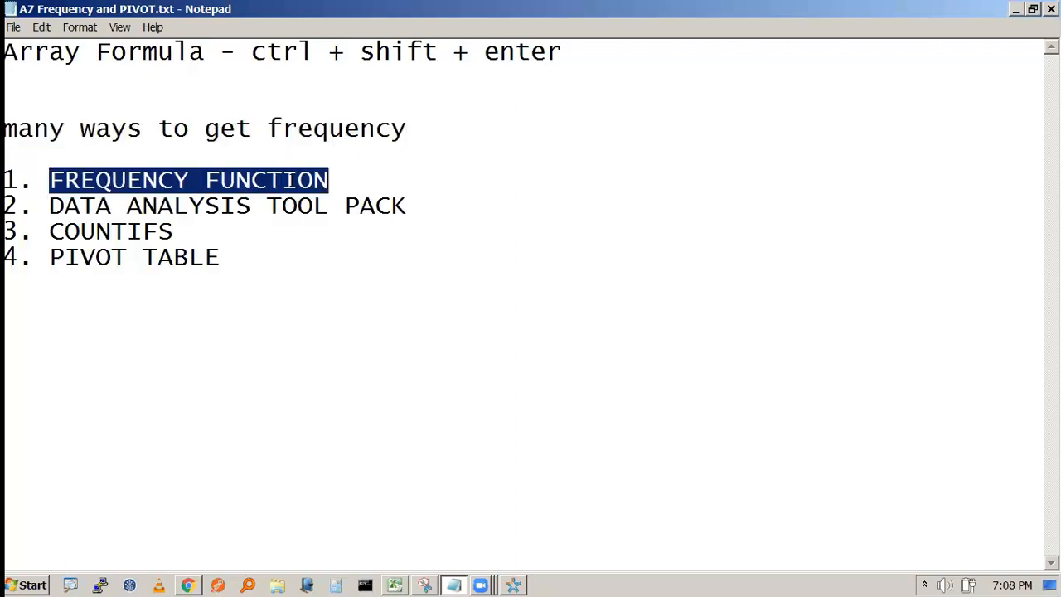
left_click(297, 179)
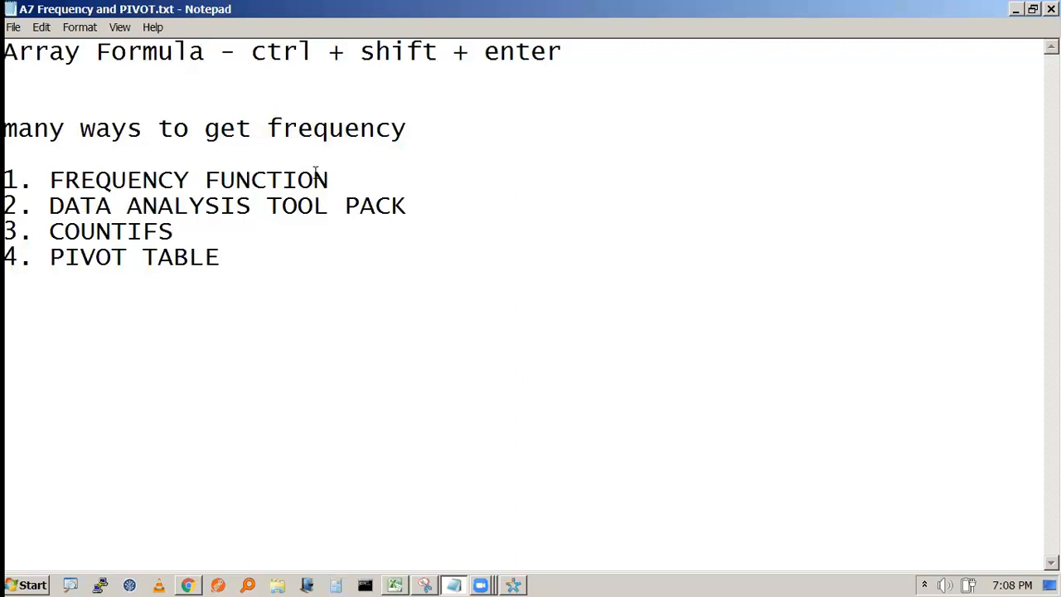
key("alt+Tab")
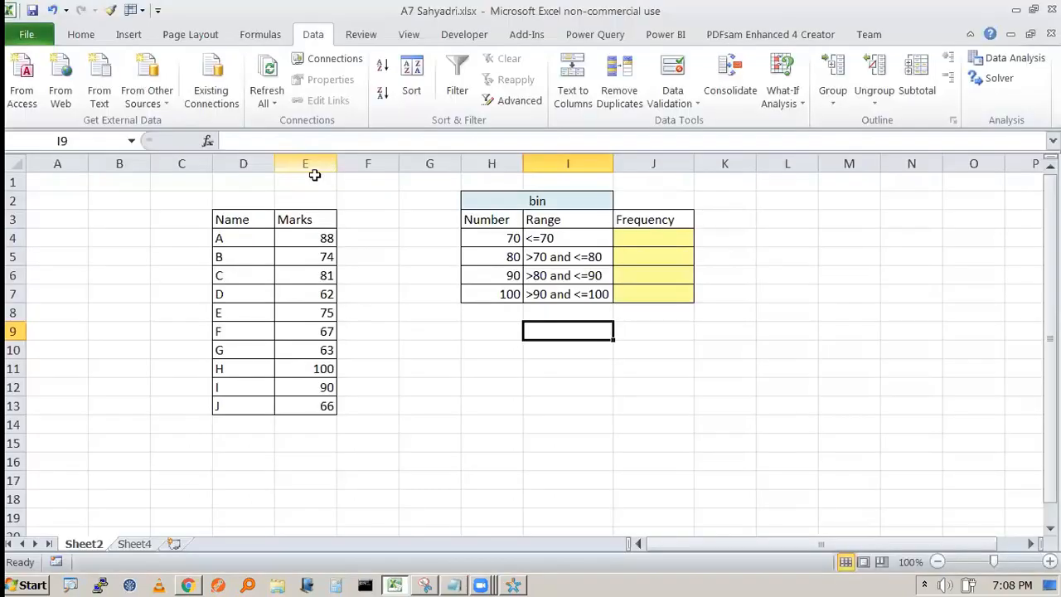
- Browse Formulas > More Functions > Statistical and read the FREQUENCY function description
left_click(266, 43)
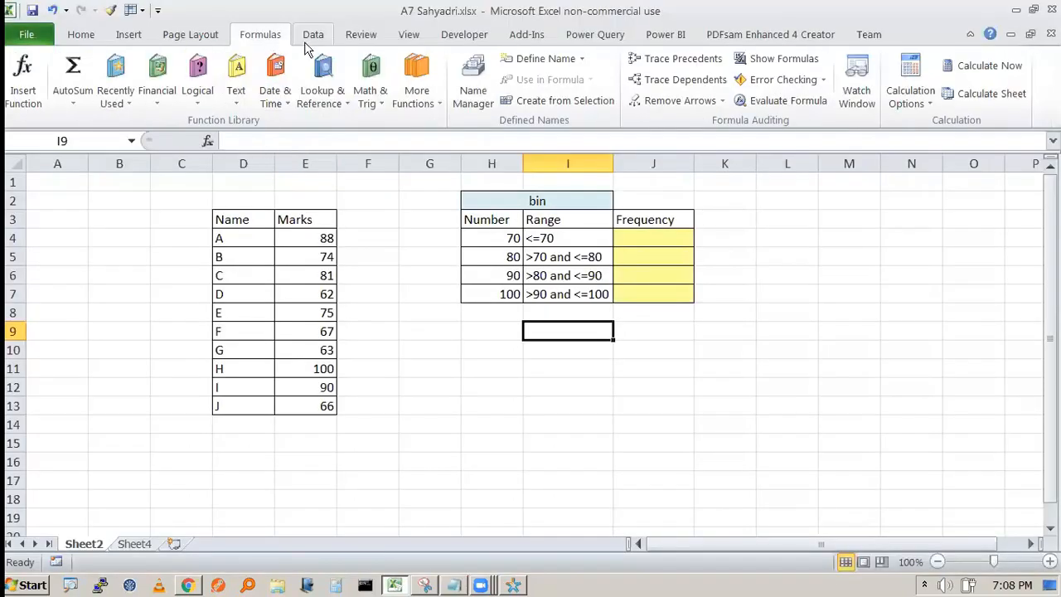
left_click(430, 102)
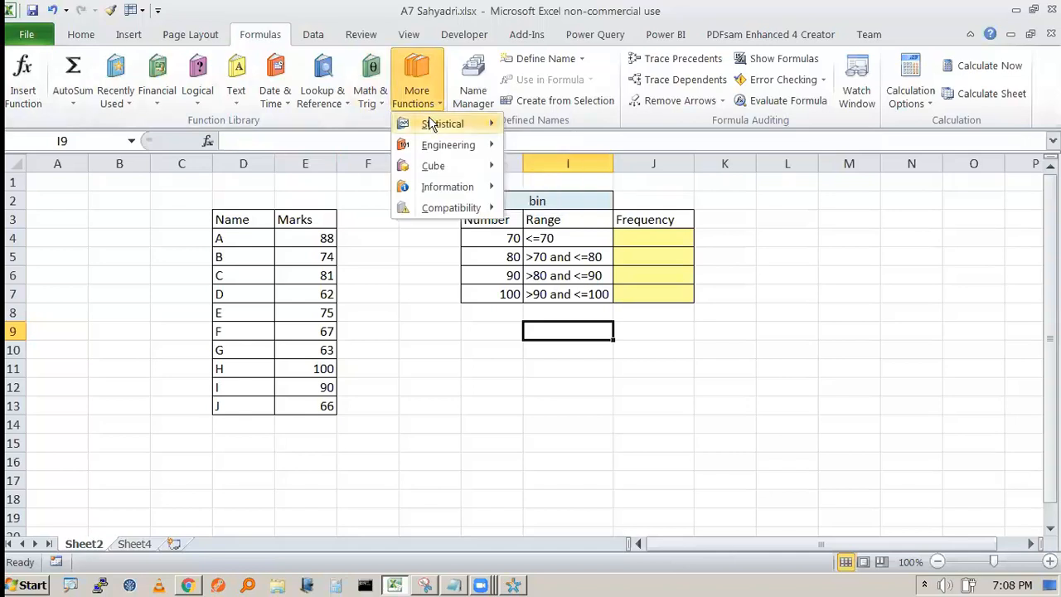
mouse_move(429, 120)
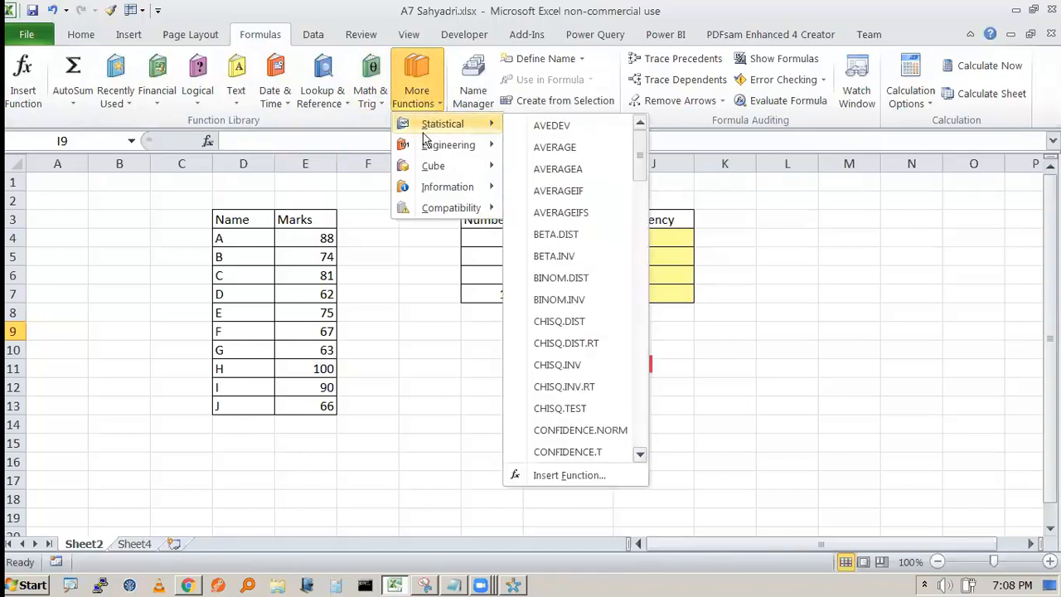
left_click_drag(640, 159, 638, 253)
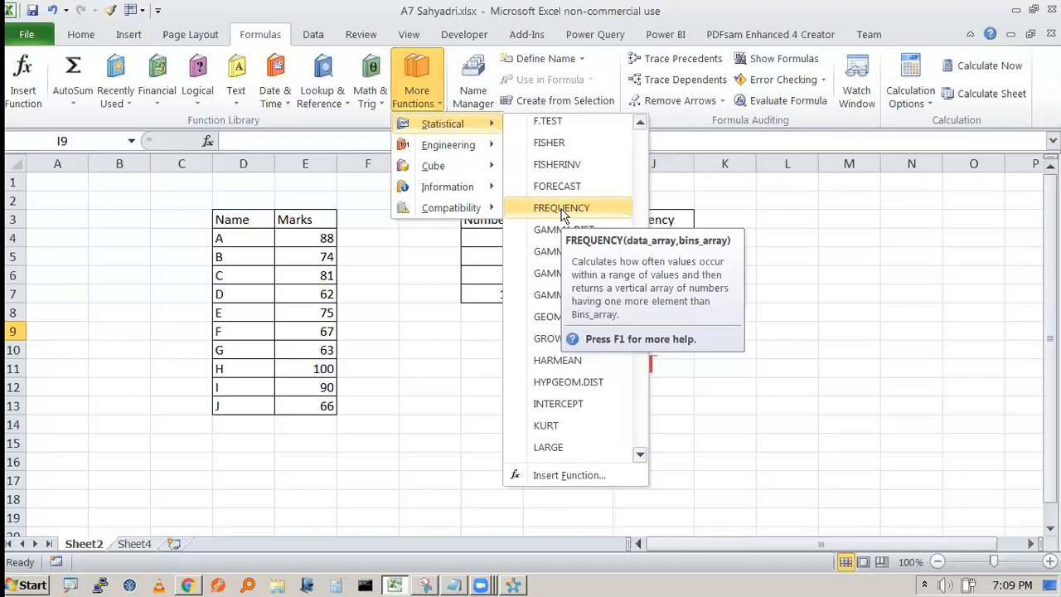
left_click(561, 208)
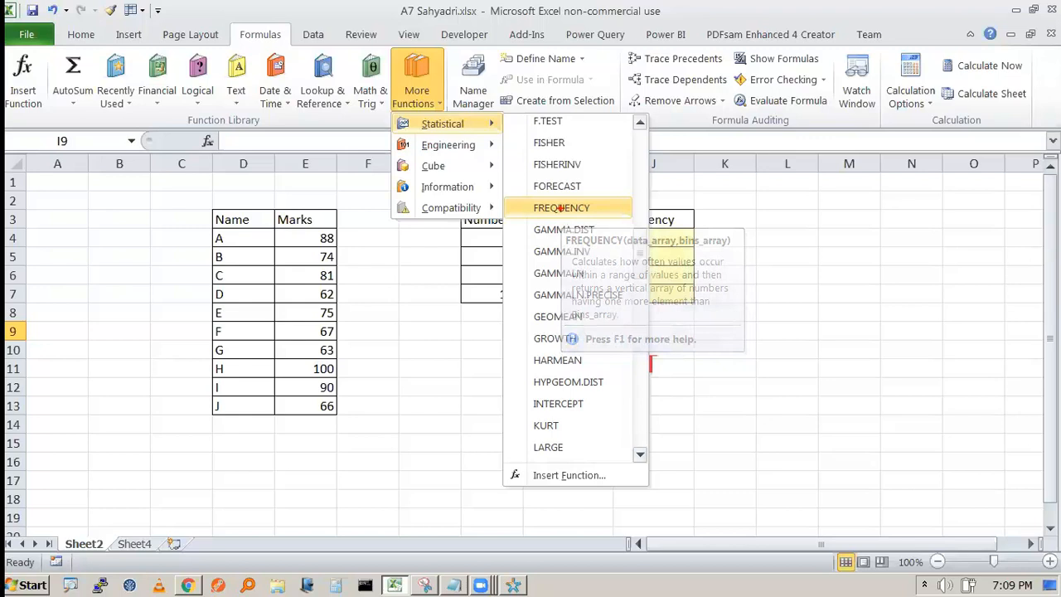
left_click_drag(631, 268, 663, 268)
key("Escape")
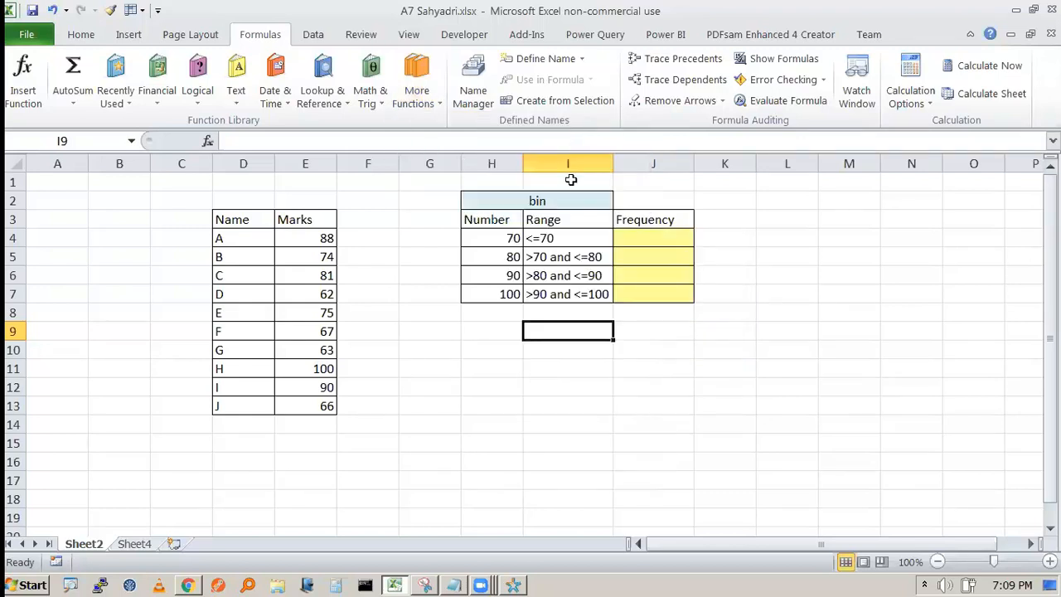
- Reopen and scroll the function categories, close the list, and select Frequency cell J4
left_click(428, 114)
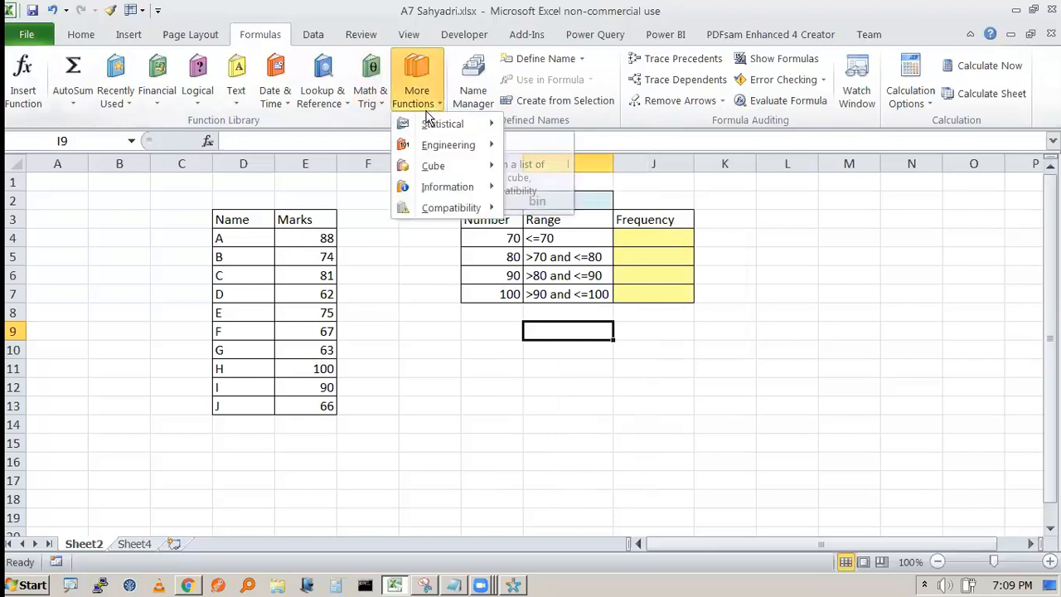
mouse_move(443, 124)
scroll(547, 343, "down", 5)
scroll(547, 341, "down", 6)
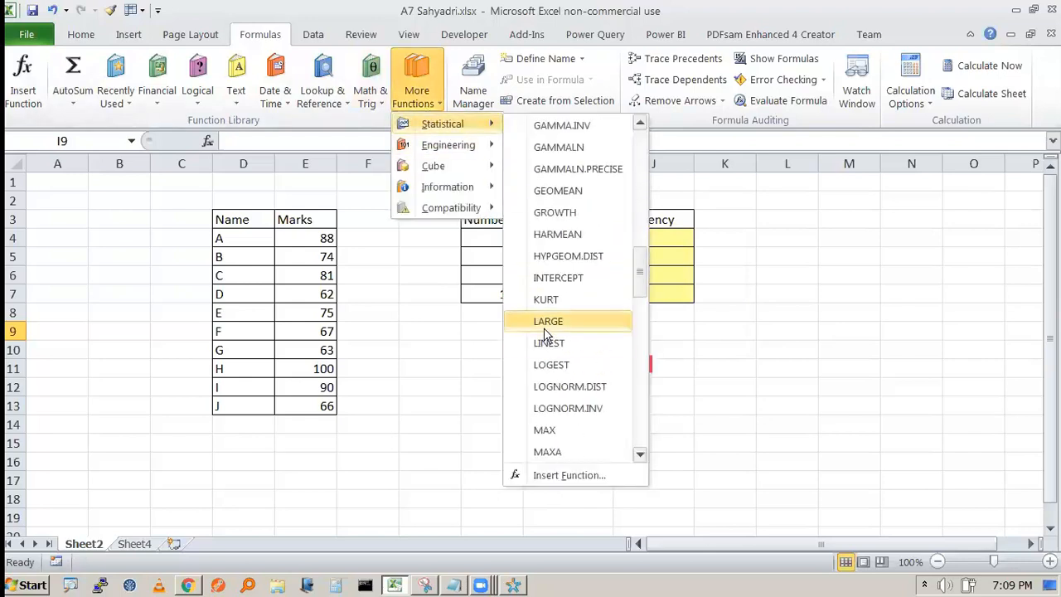
scroll(547, 327, "up", 3)
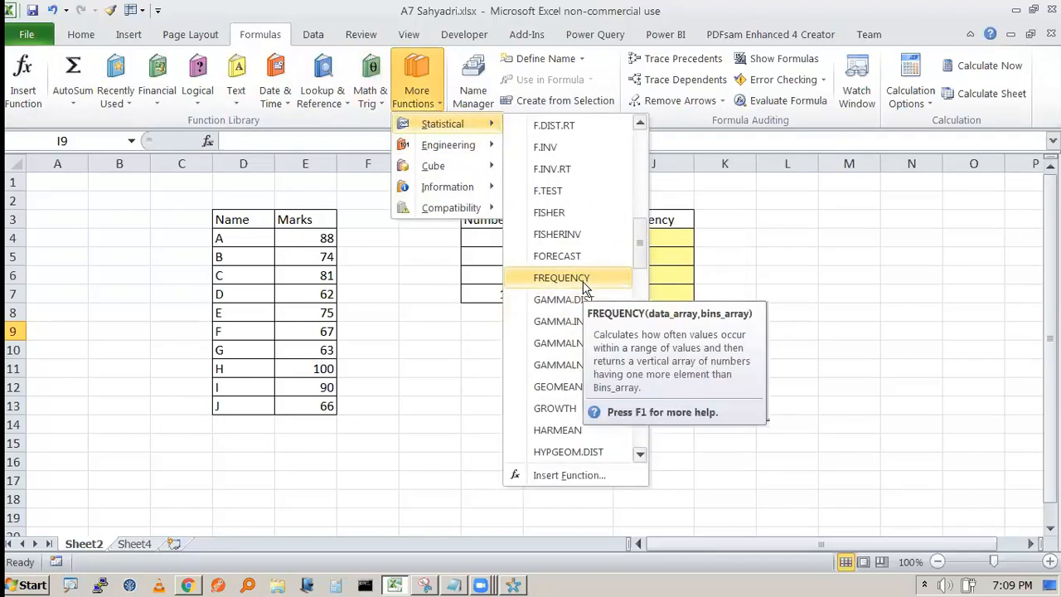
key("ctrl+2")
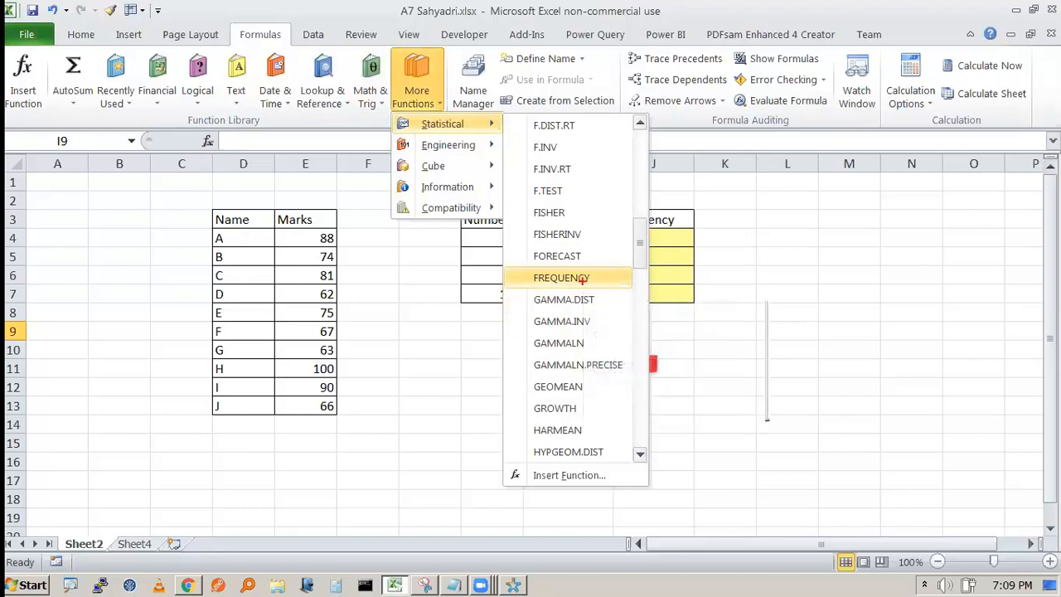
key("Escape")
left_click(677, 253)
left_click(620, 239)
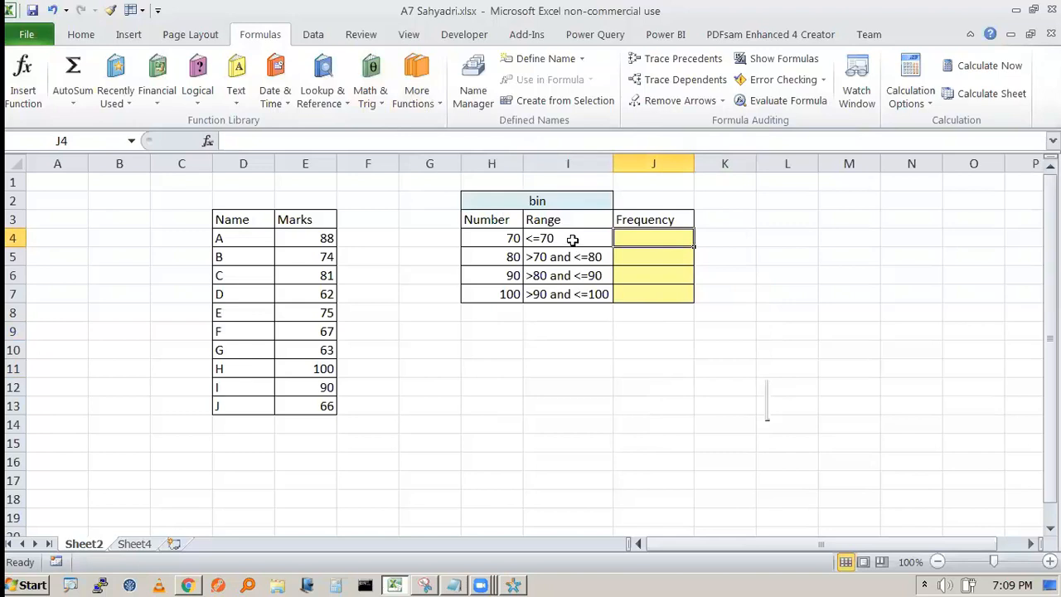
- Highlight the 'Array Formula' note in Notepad, then return to Excel
key("alt+Tab")
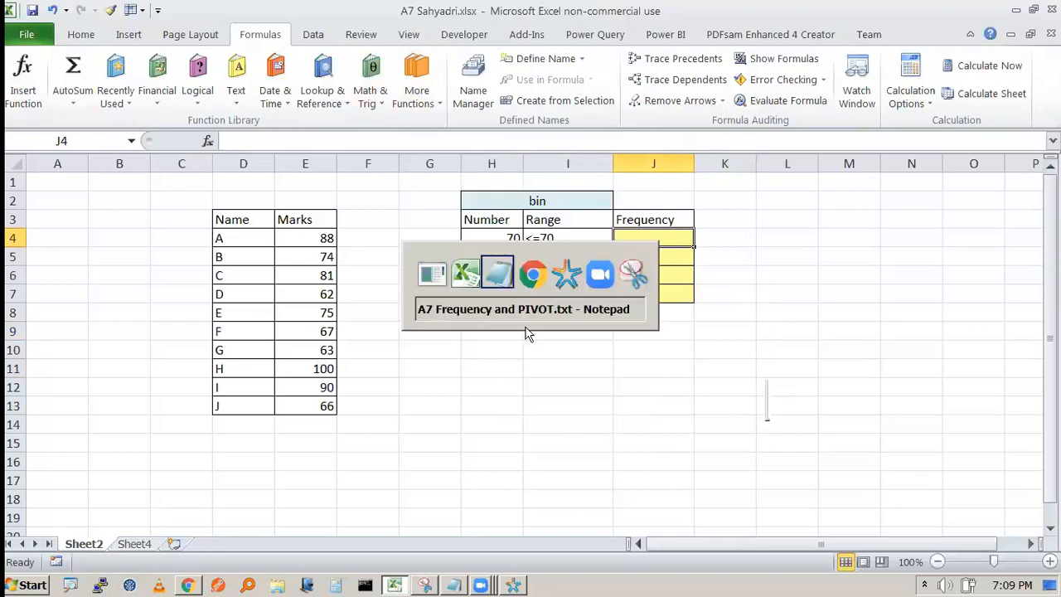
left_click_drag(7, 52, 213, 46)
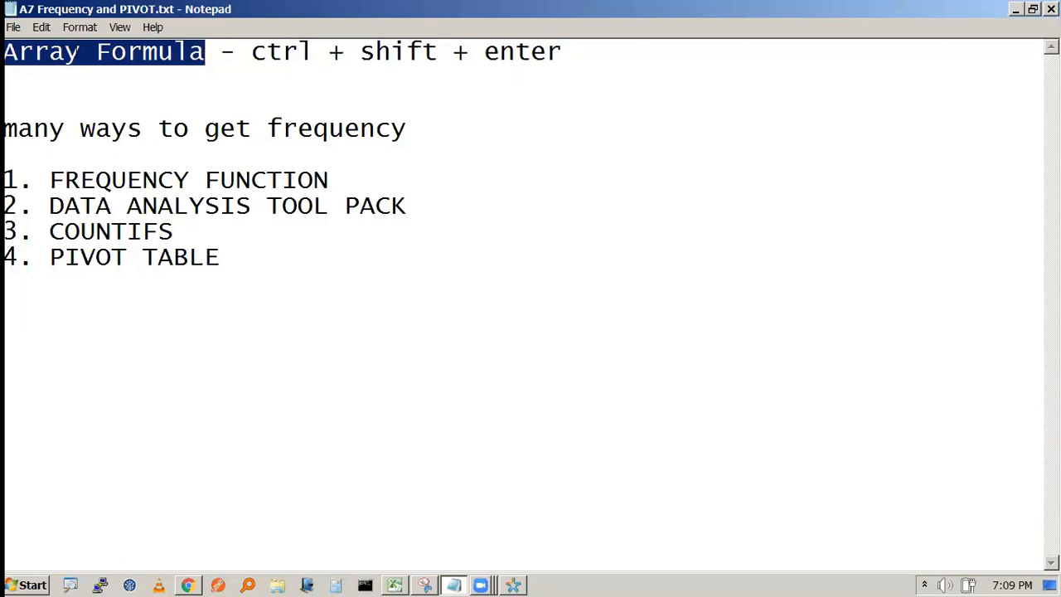
left_click(194, 76)
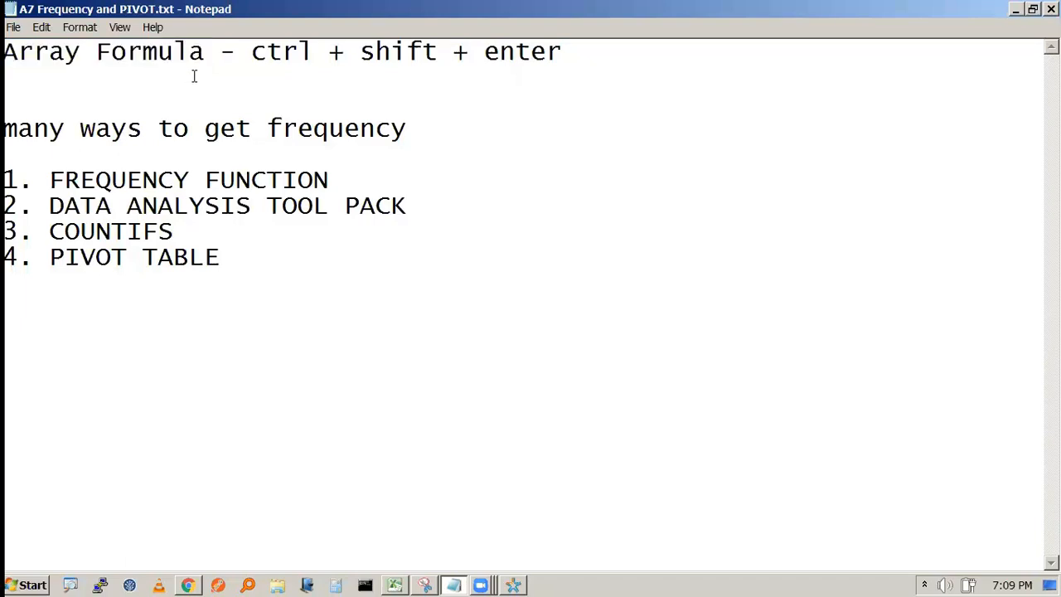
key("alt+Tab")
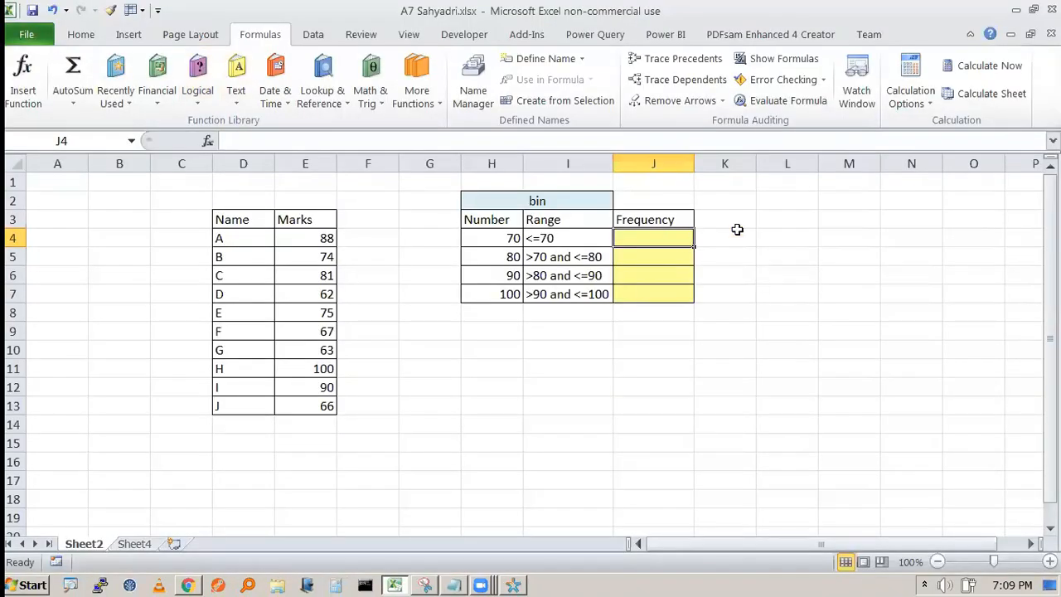
- Enter the trial formula =H4*E4 in J4, giving 6160, and review it
key("alt+Tab")
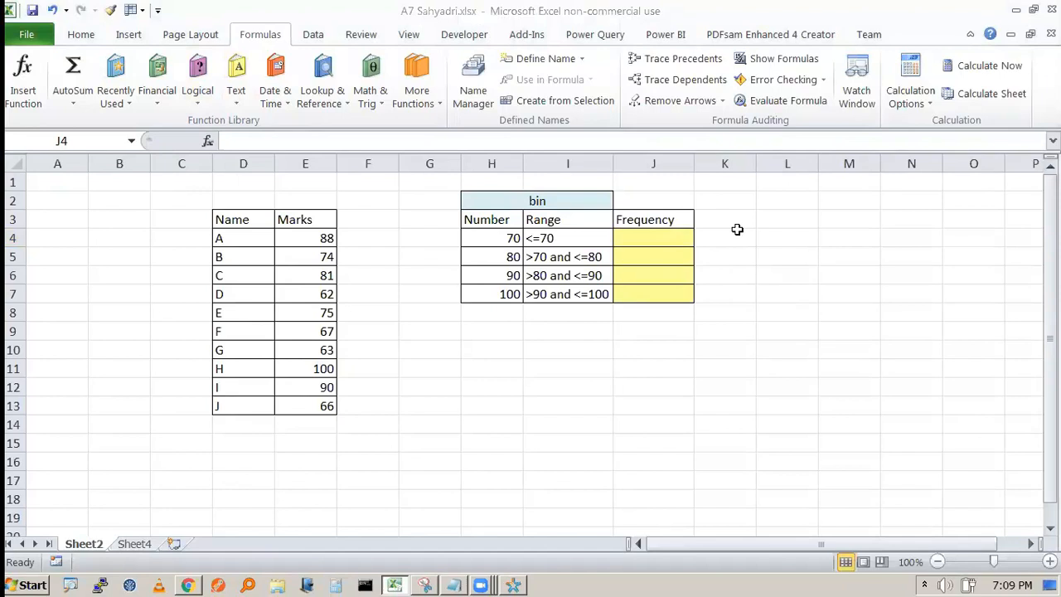
left_click(671, 240)
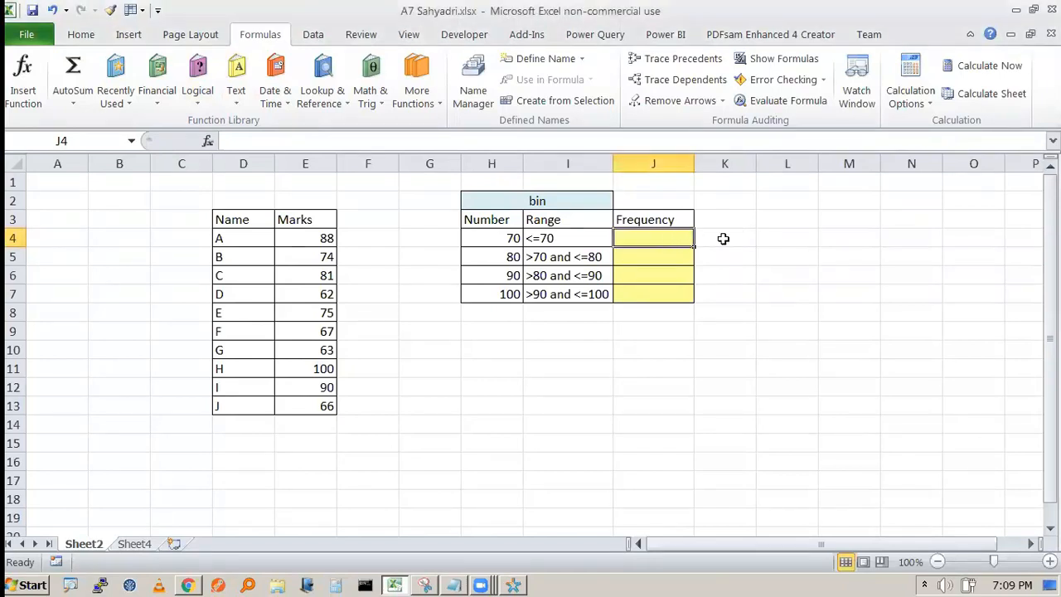
type("=H4*")
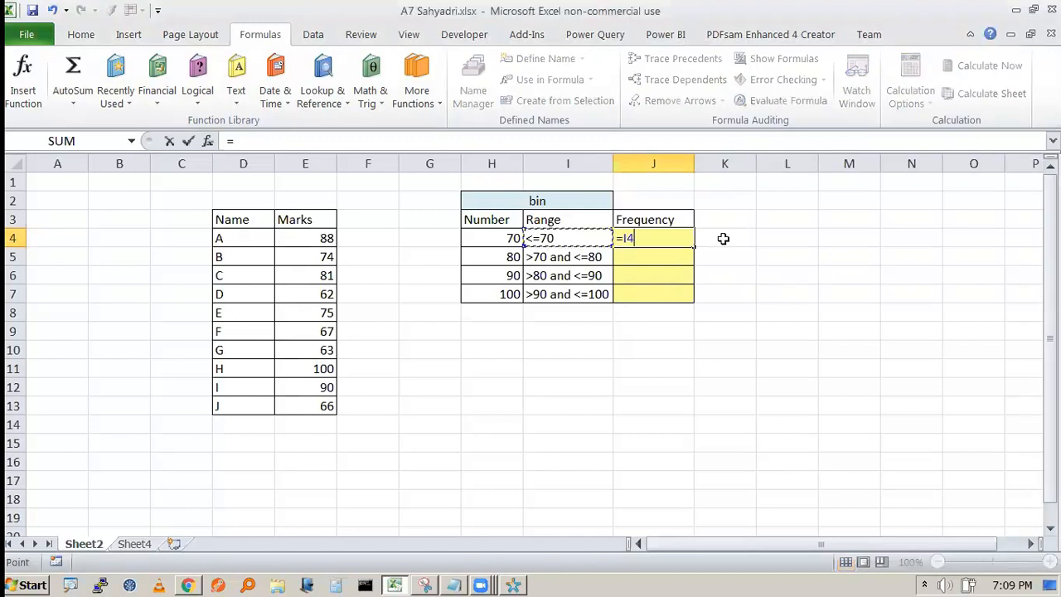
key("Down")
key("Left")
key("Left")
key("Up")
key("Left")
key("Left")
key("Left")
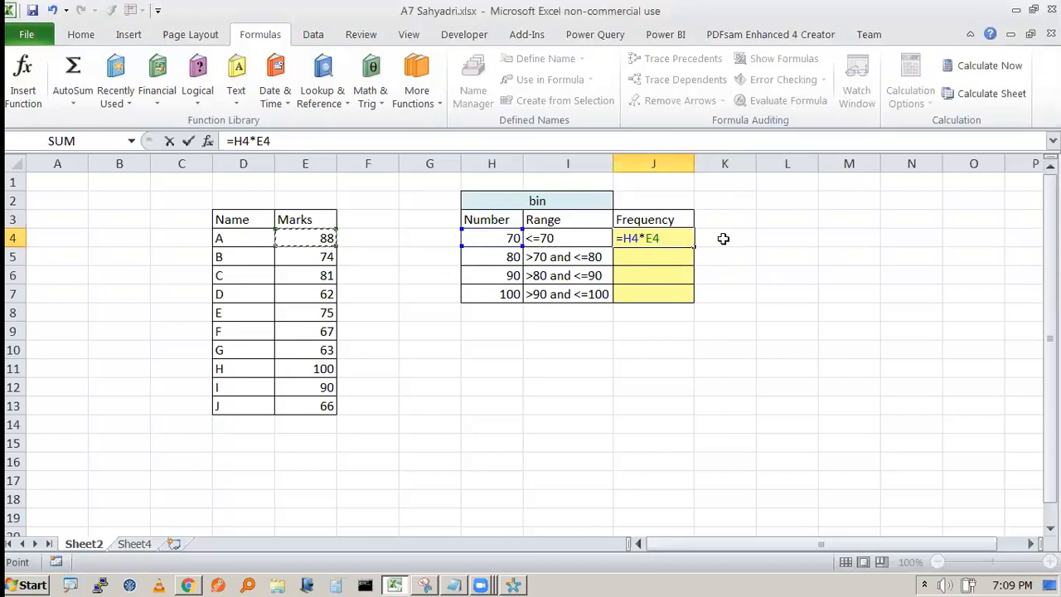
key("Return")
key("Up")
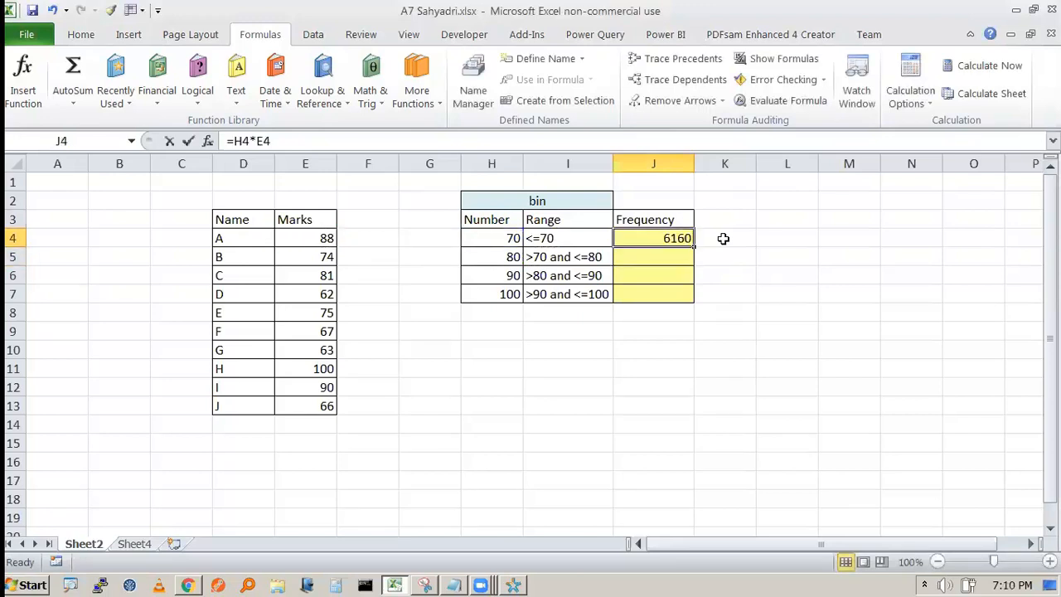
key("F2")
key("Escape")
- Copy J4's formula down to J7, check J5's =H5*E5, then clear J4:J7
left_click_drag(694, 247, 692, 294)
left_click(779, 257)
left_click(682, 259)
key("F2")
key("Escape")
left_click_drag(669, 237, 670, 287)
key("Delete")
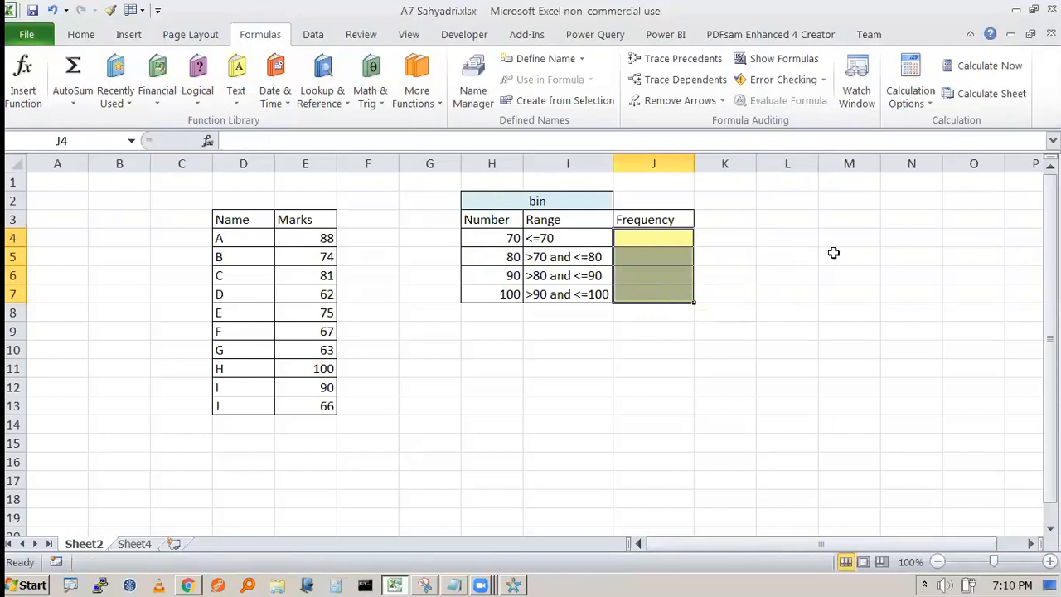
left_click(832, 254)
- Start =FREQUENCY( in J4 from the =fr suggestion
left_click(639, 235)
type("=fr")
key("Tab")
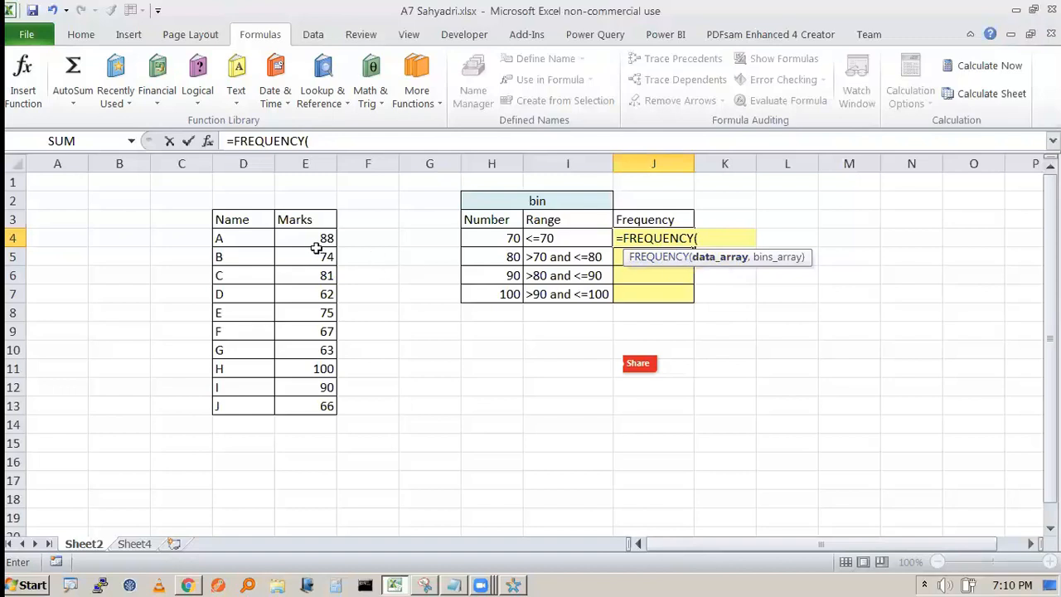
- Complete J4 as =FREQUENCY(E4:E13,H4:H7), returning 4, and check the formula
left_click_drag(324, 239, 314, 405)
type(",")
left_click(514, 238)
left_click_drag(514, 238, 512, 293)
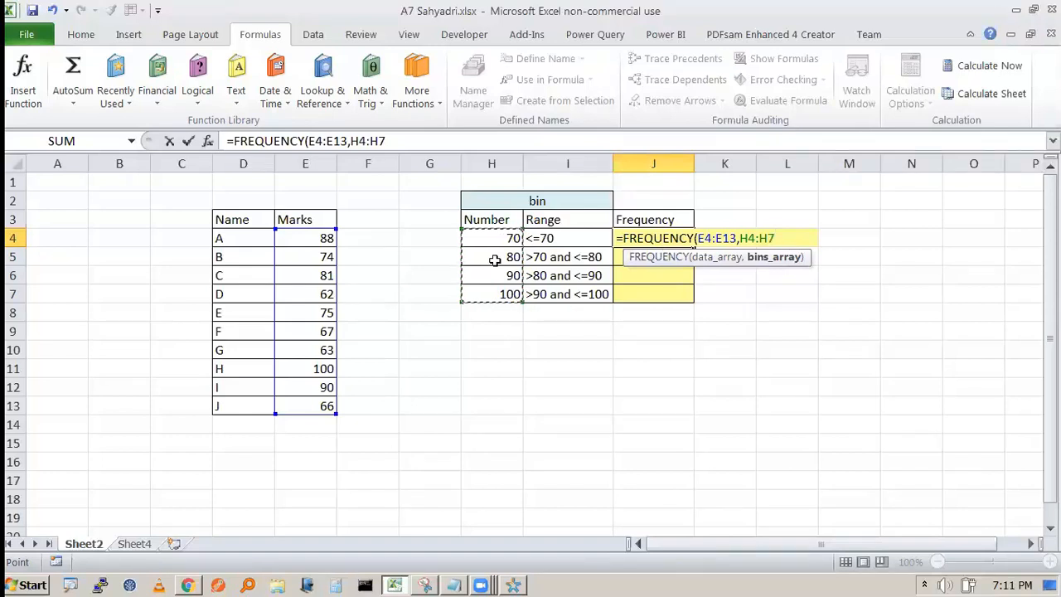
type(")")
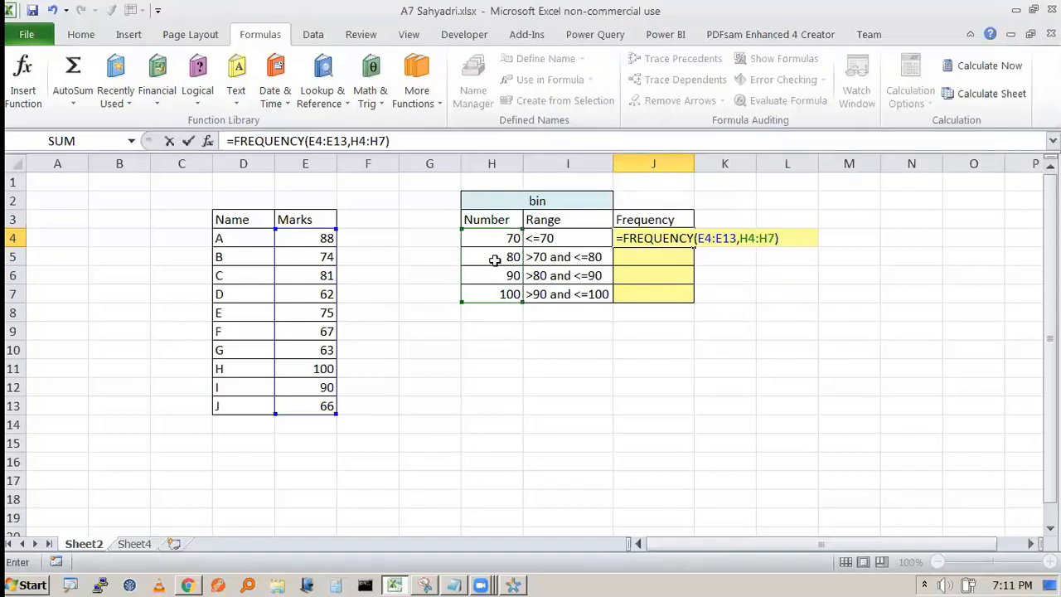
key("ctrl+Return")
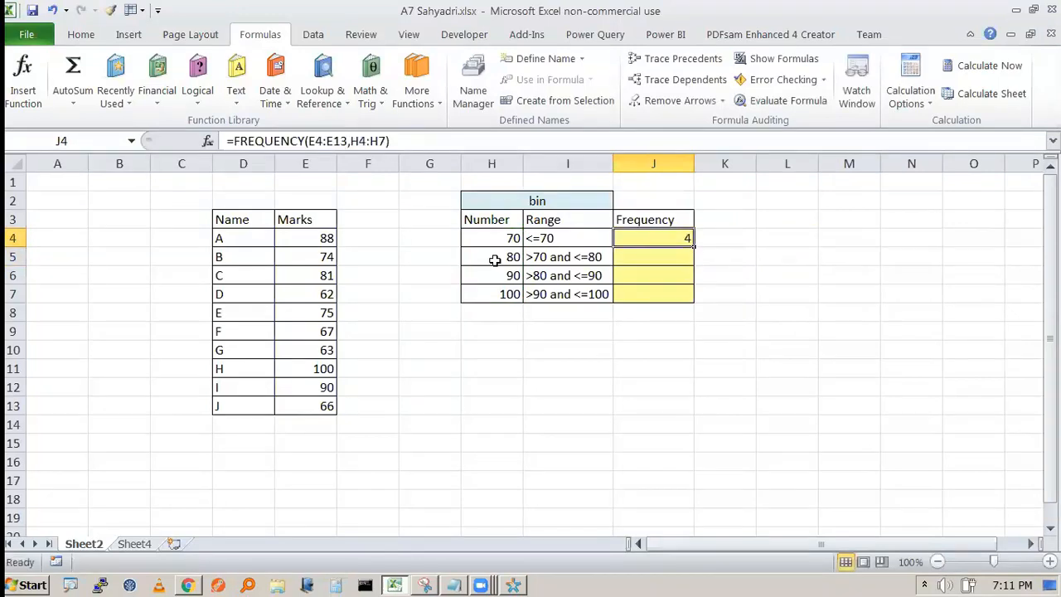
key("F2")
key("Escape")
left_click_drag(323, 234, 301, 399)
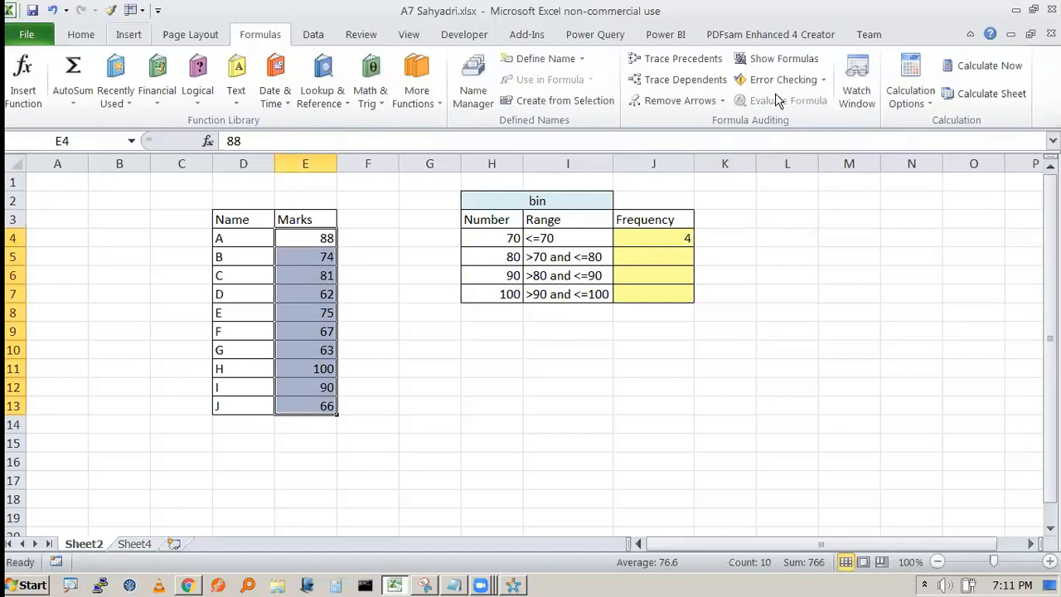
- Browse Conditional Formatting's highlight rules and start a new rule for marks E4:E13
scroll(638, 97, "up", 3)
left_click(638, 97)
mouse_move(670, 140)
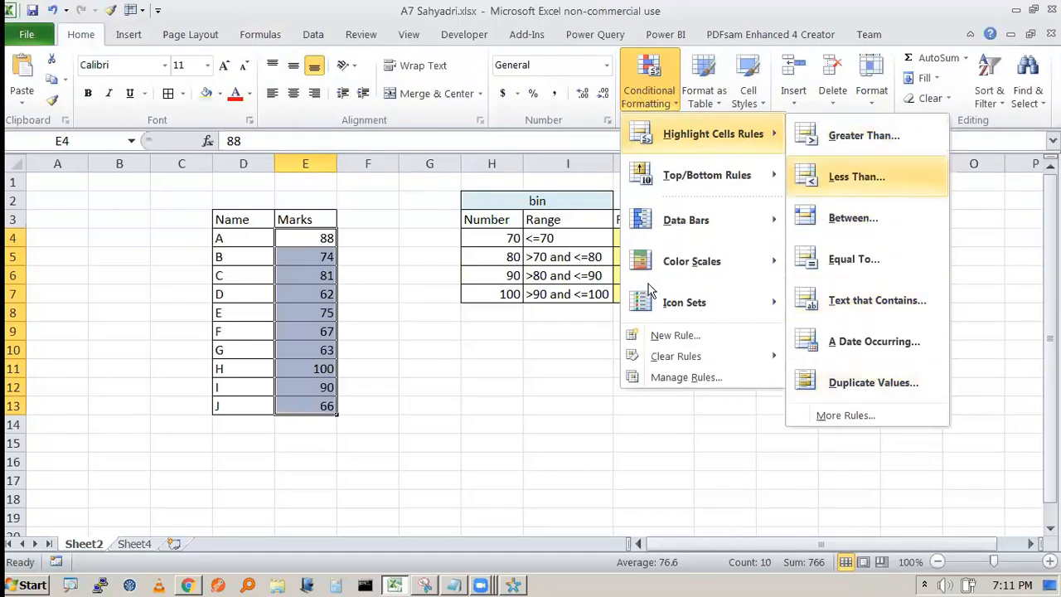
left_click(862, 177)
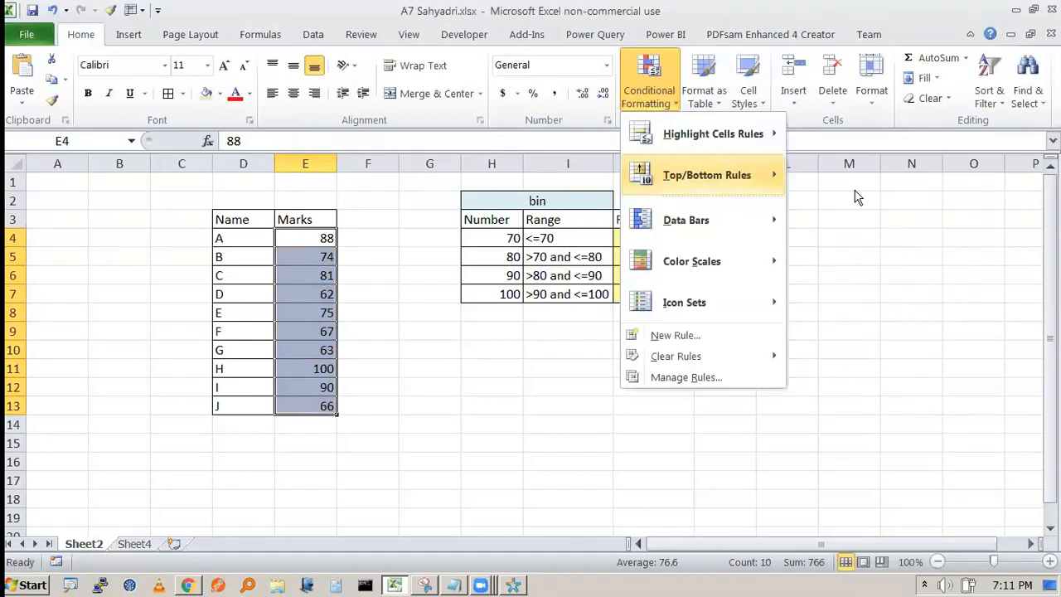
mouse_move(712, 135)
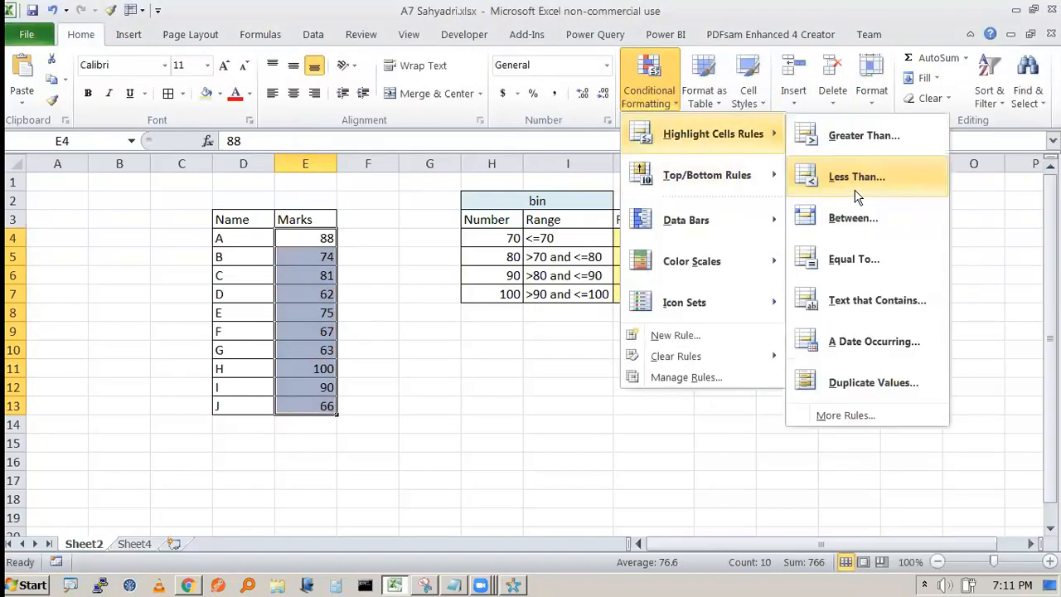
left_click(833, 415)
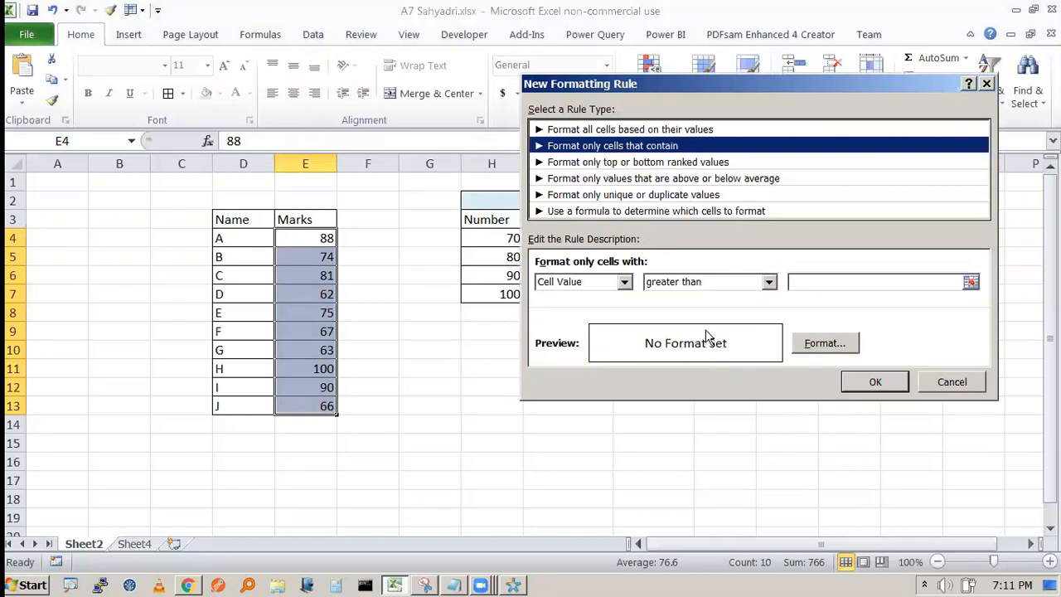
- Set the rule to Cell Value less than or equal to 70 with a bright red fill
left_click(704, 282)
left_click(709, 388)
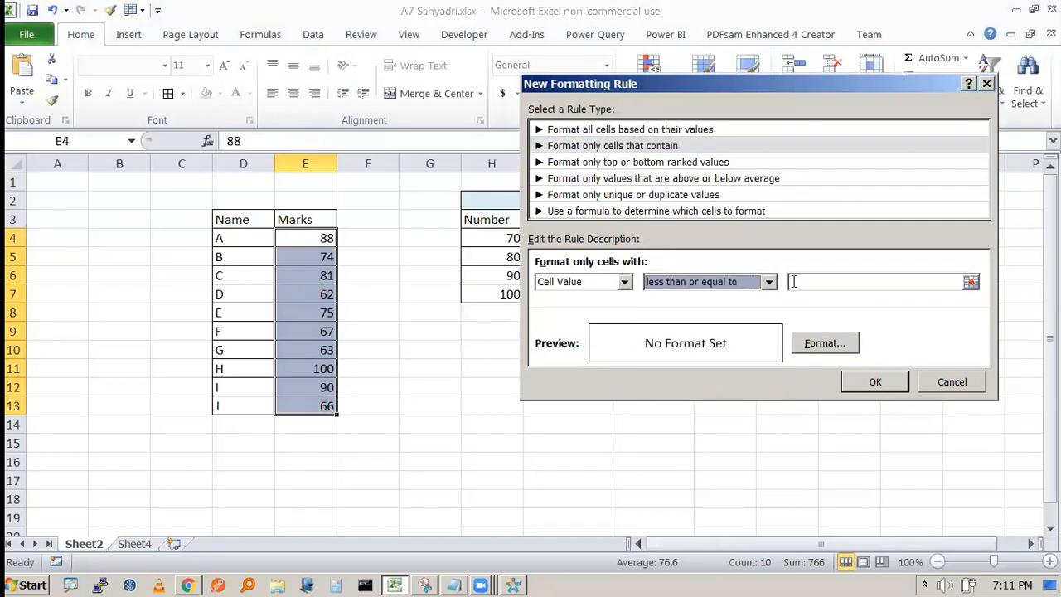
left_click(793, 281)
type("70")
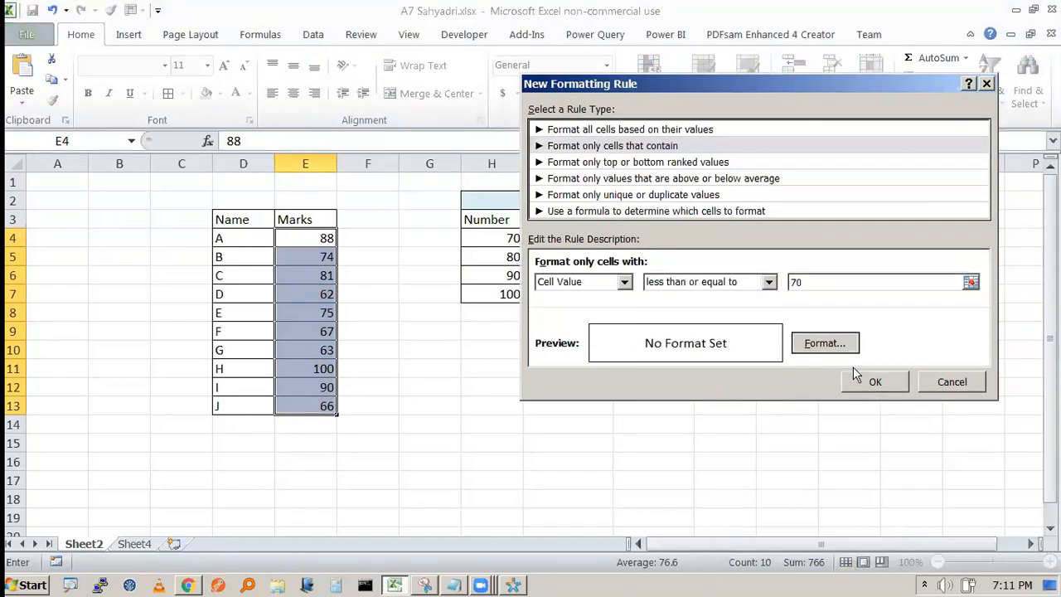
left_click(853, 342)
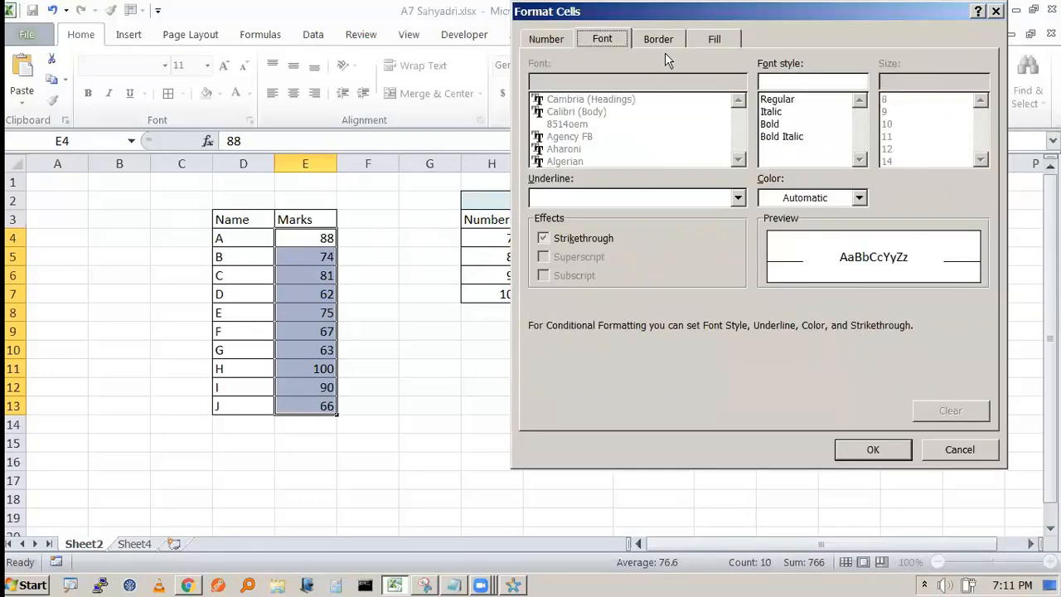
left_click(714, 38)
left_click(562, 219)
left_click(870, 451)
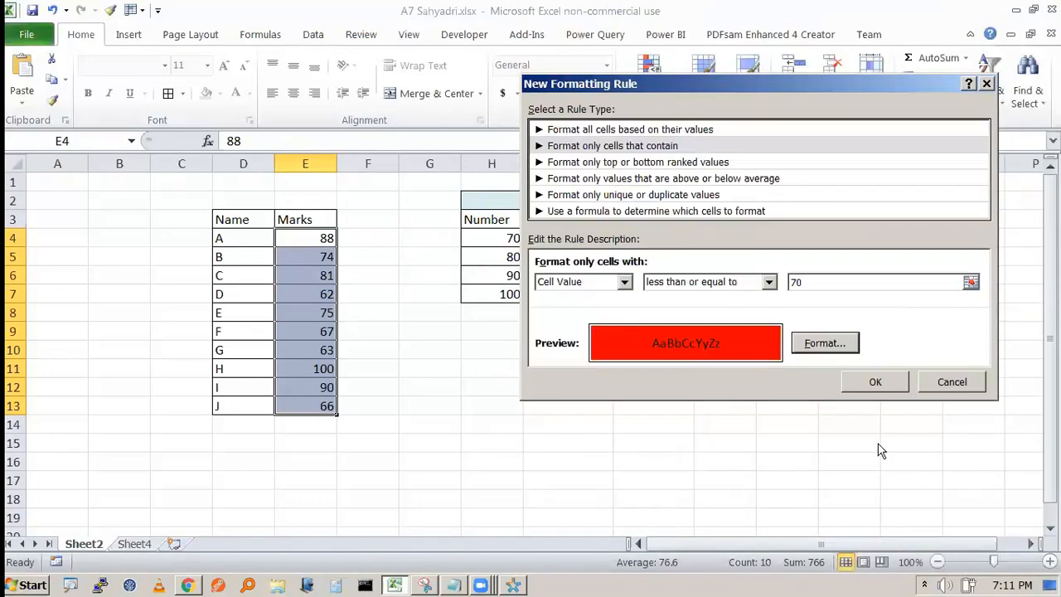
left_click(870, 382)
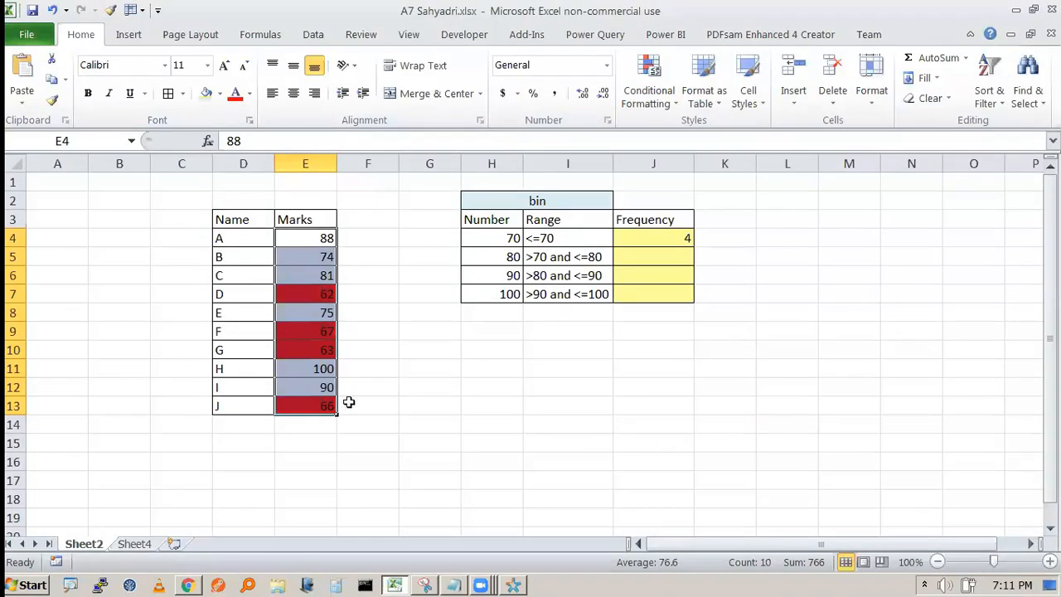
- Copy J4's FREQUENCY formula down to J7 and inspect J5's shifted ranges
left_click(308, 409)
key("Up")
key("Up")
key("Up")
key("Up")
key("Up")
key("Up")
left_click(665, 238)
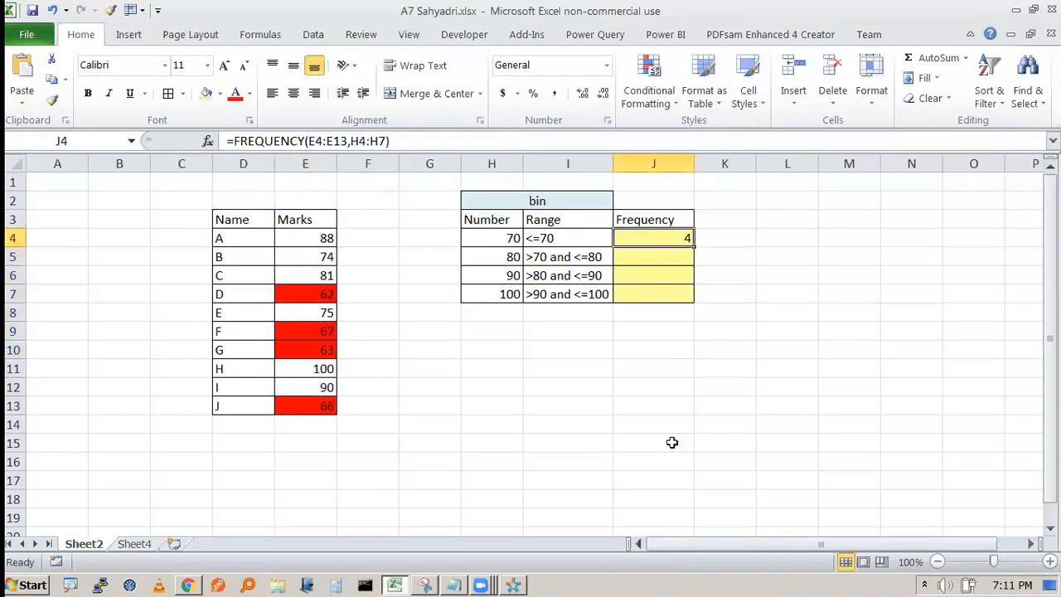
left_click_drag(695, 246, 694, 303)
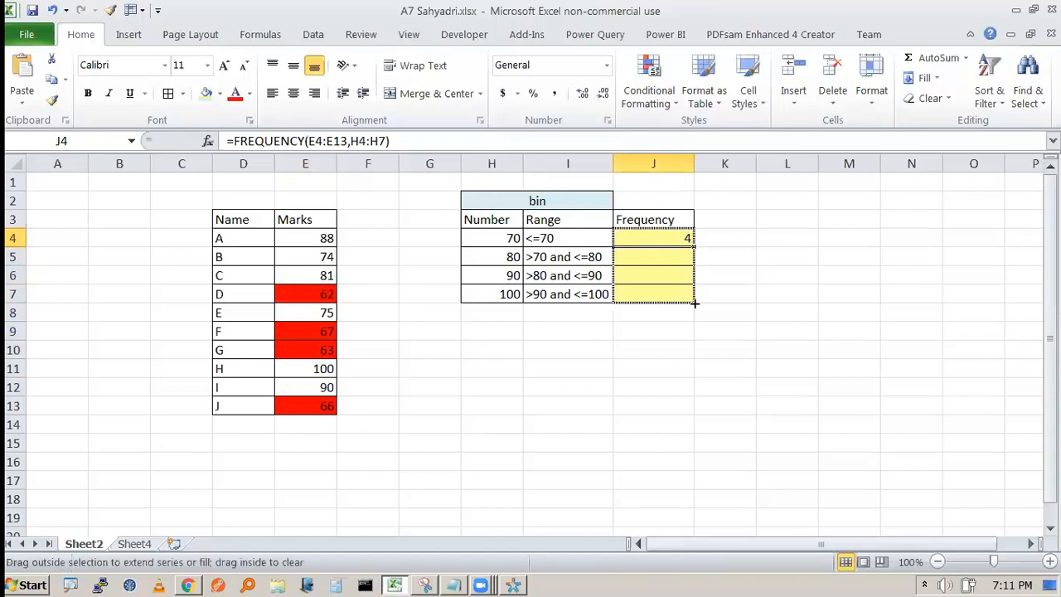
left_click(876, 326)
left_click(634, 260)
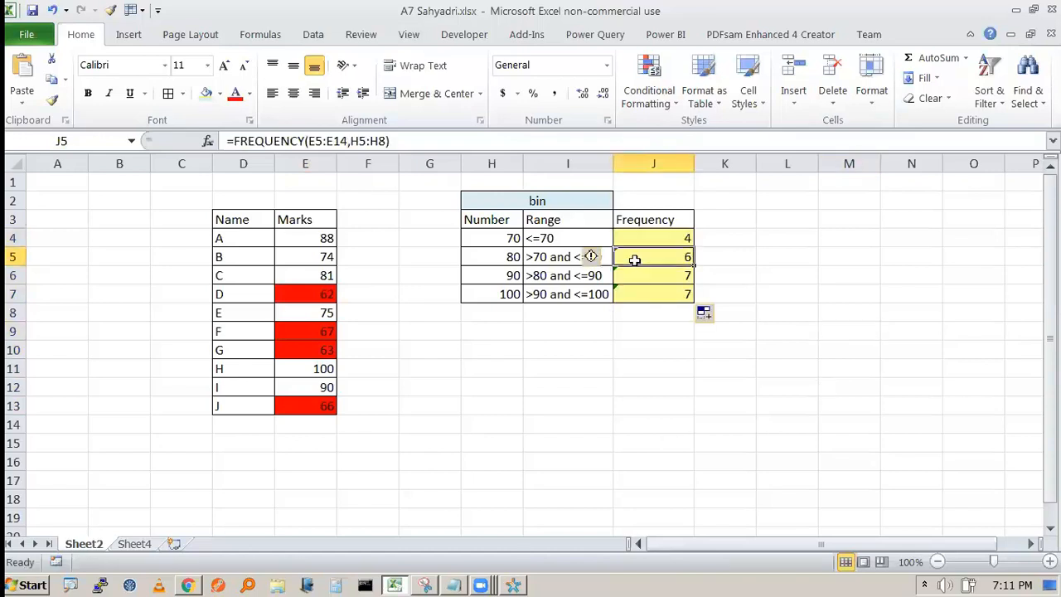
key("F2")
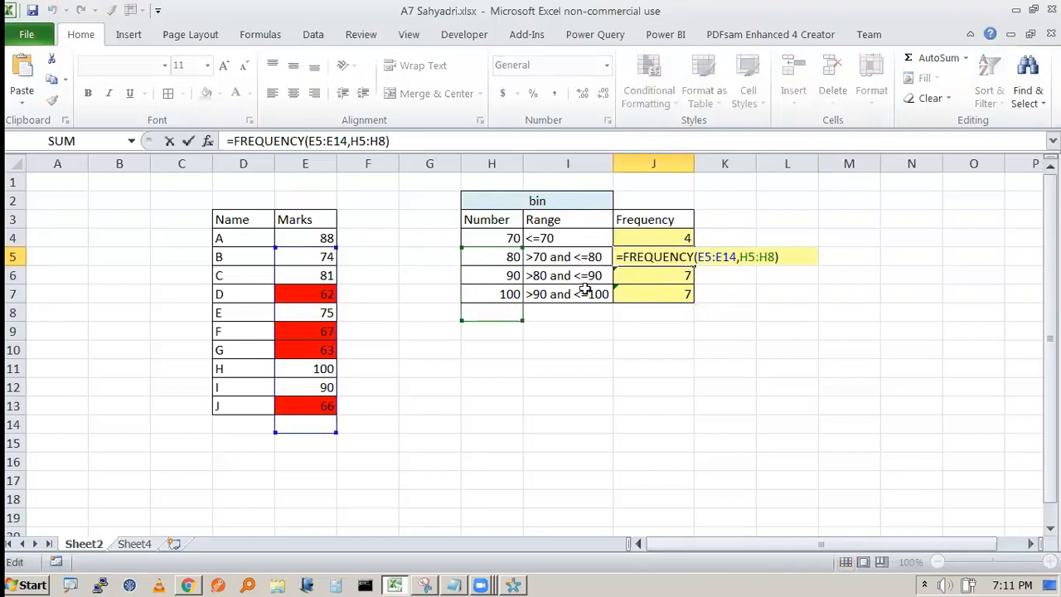
key("Escape")
key("Up")
- Lock the ranges as =FREQUENCY($E$4:$E$13,$H$4:$H$7) and re-enter it with Ctrl+Enter
key("F2")
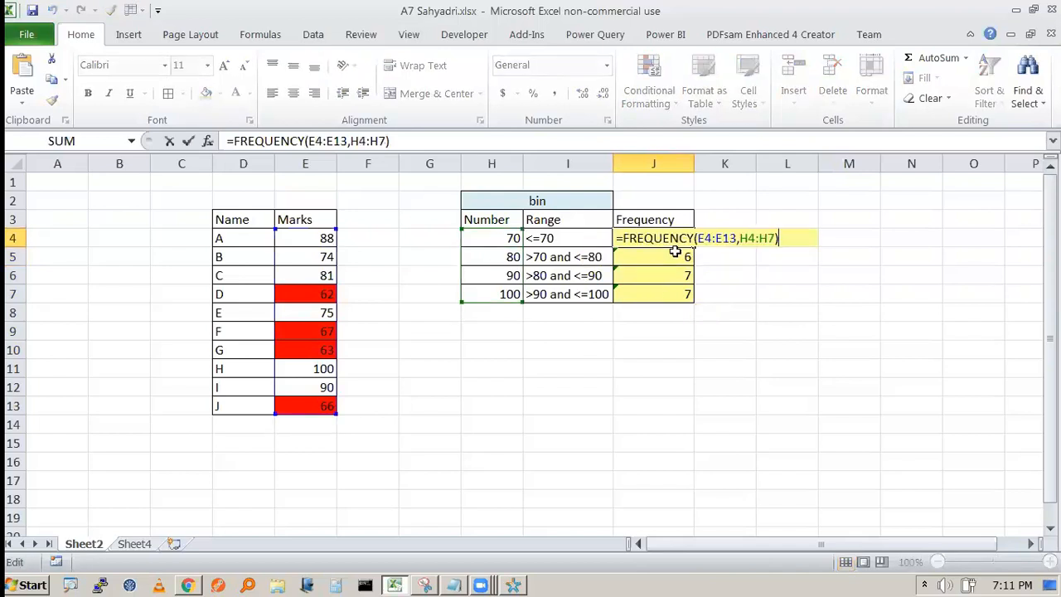
left_click(701, 238)
key("F4")
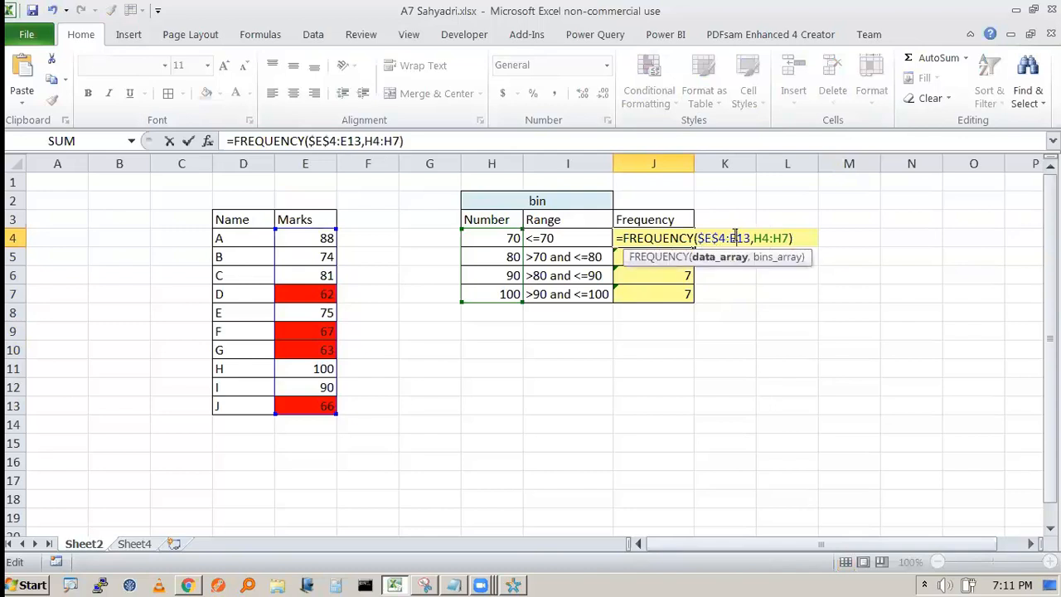
key("F4")
double_click(779, 245)
key("F4")
double_click(809, 239)
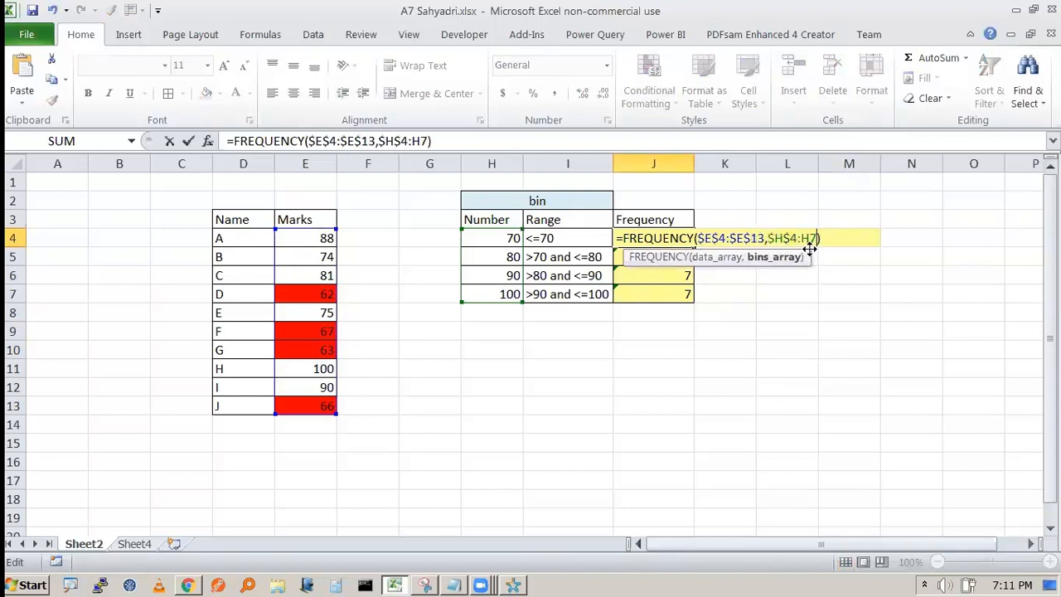
key("F4")
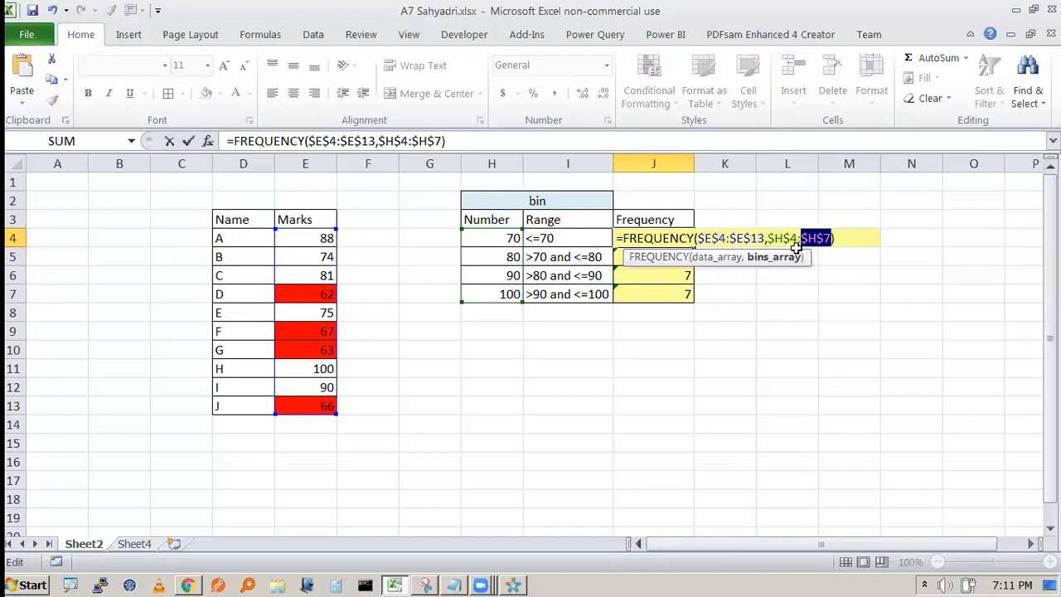
key("ctrl+Return")
key("F2")
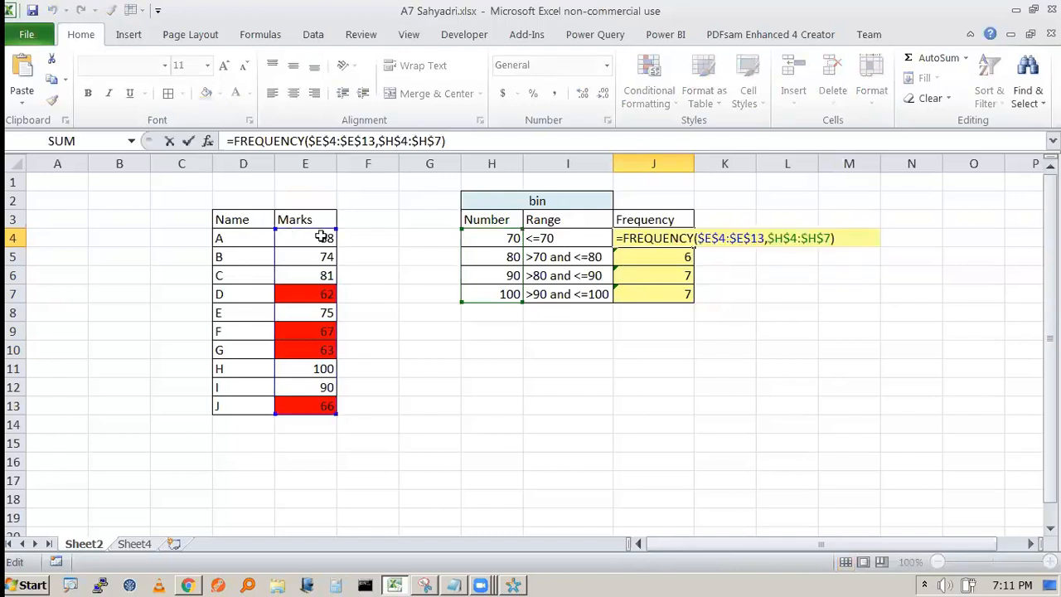
left_click(696, 247)
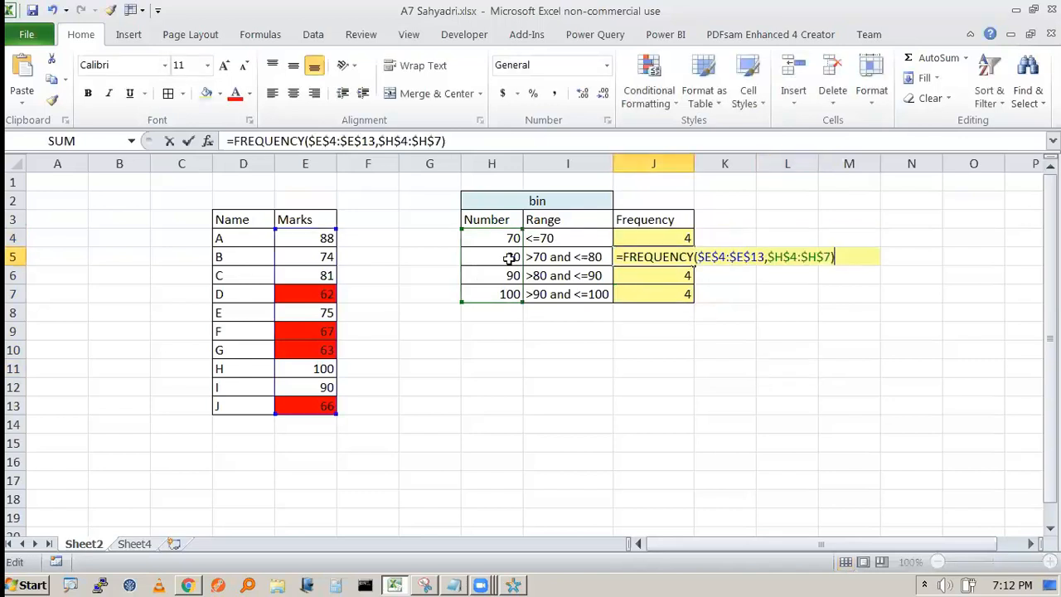
key("Escape")
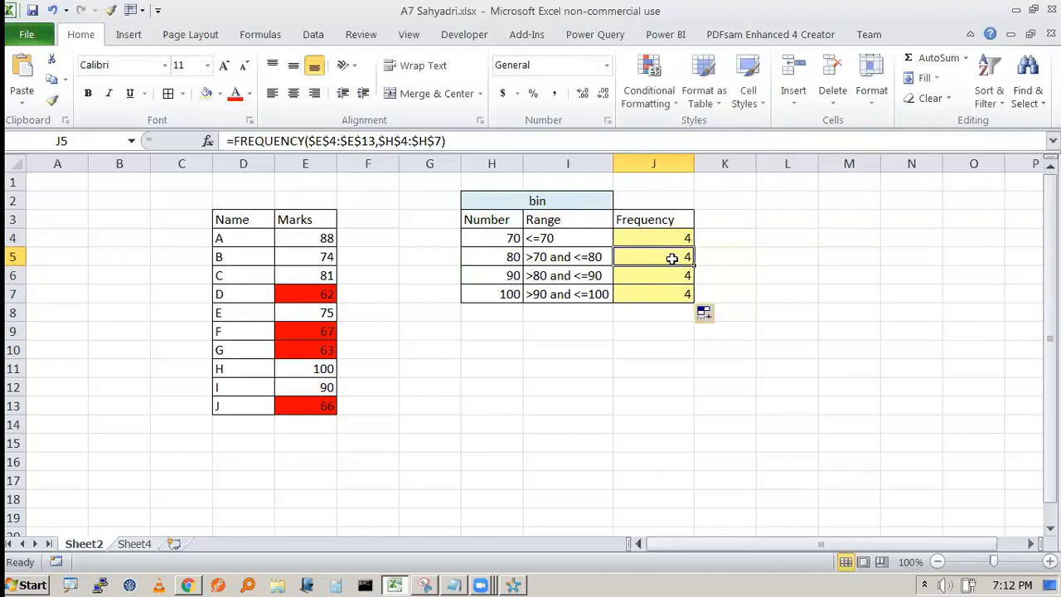
left_click_drag(301, 235, 318, 406)
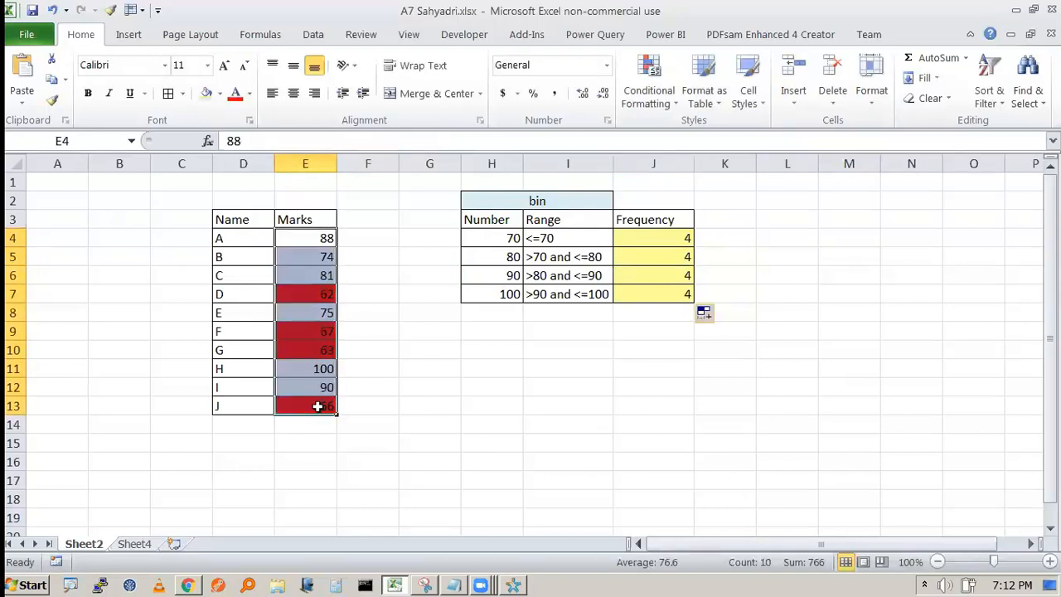
- Add a Between 70 and 80 rule using Green Fill with Dark Green Text
left_click(659, 106)
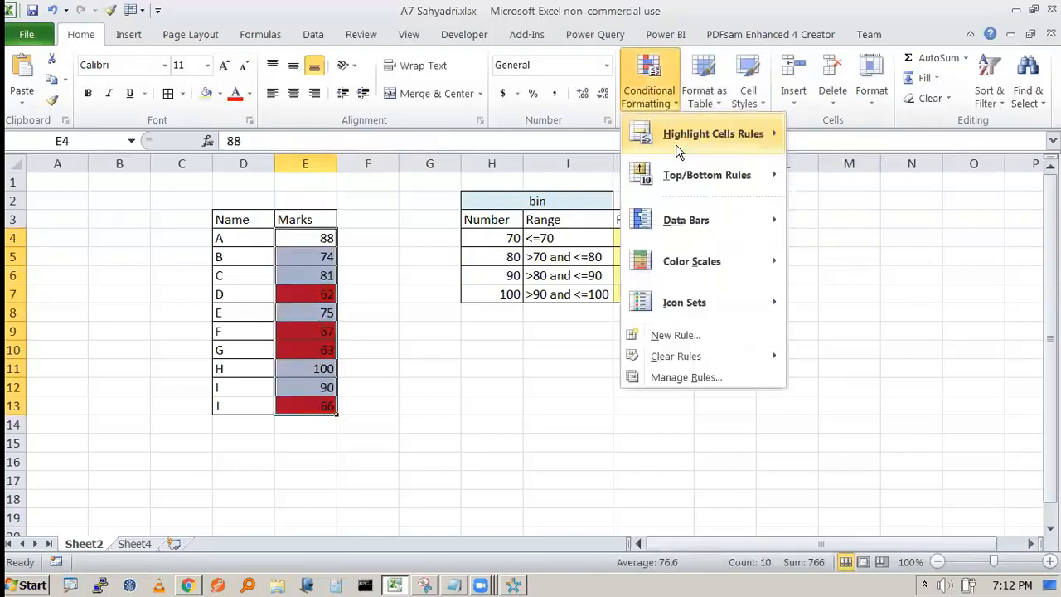
mouse_move(738, 142)
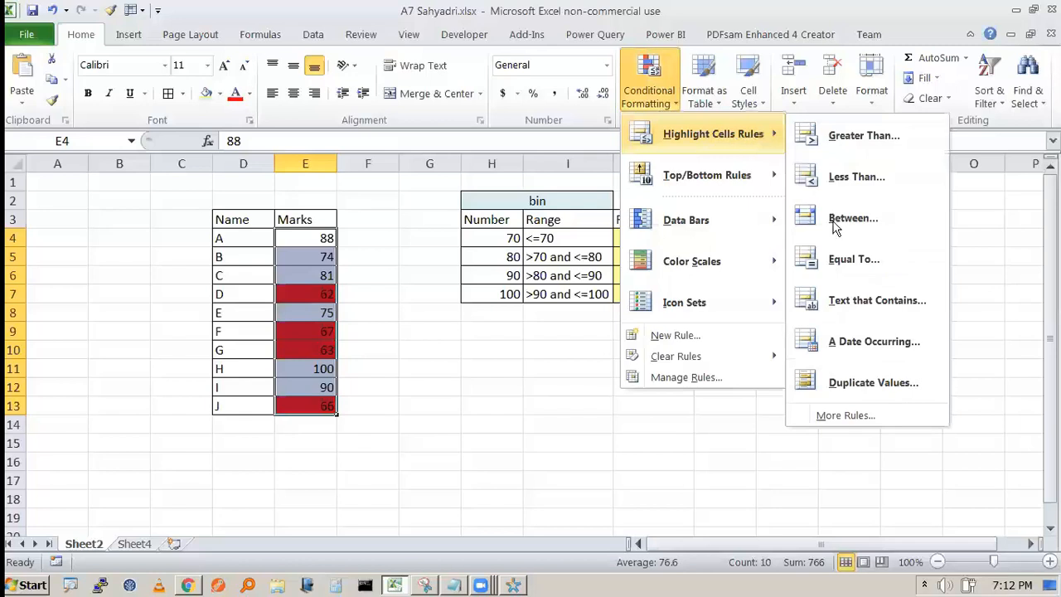
key("Return")
type("70")
key("Tab")
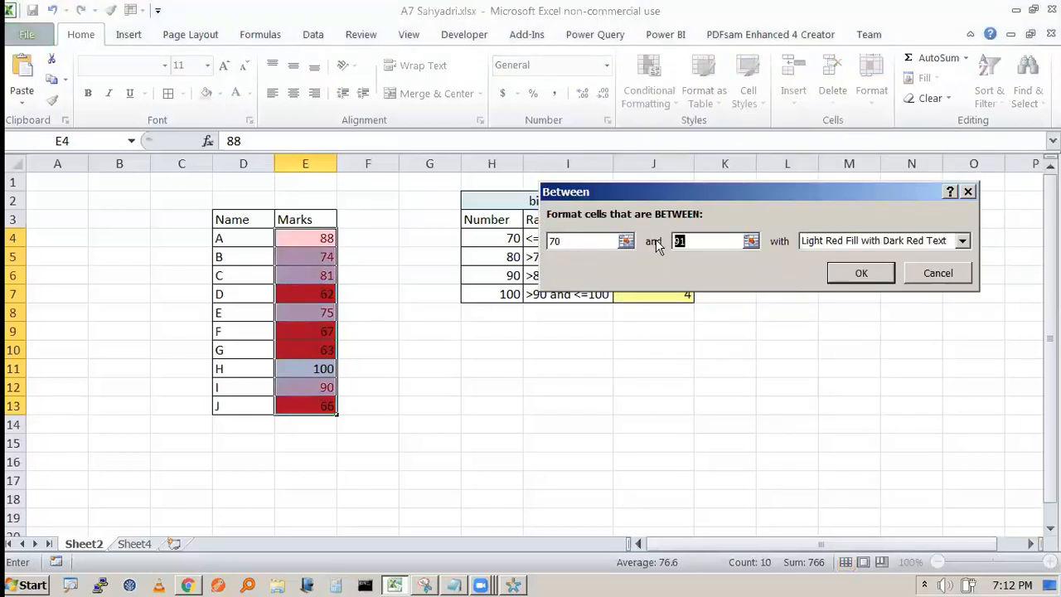
type("80")
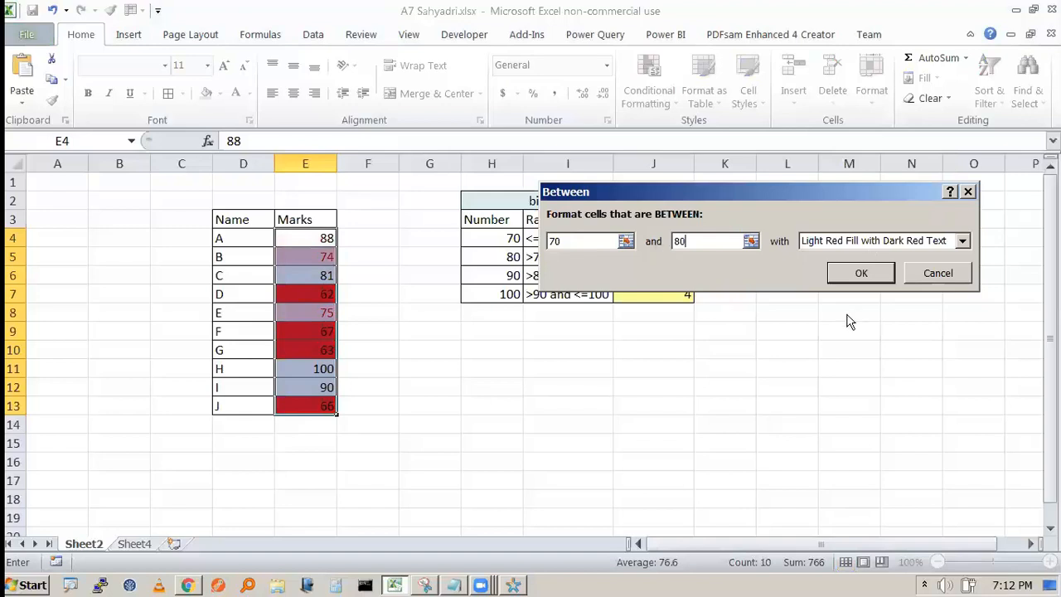
key("Tab")
key("alt+Down")
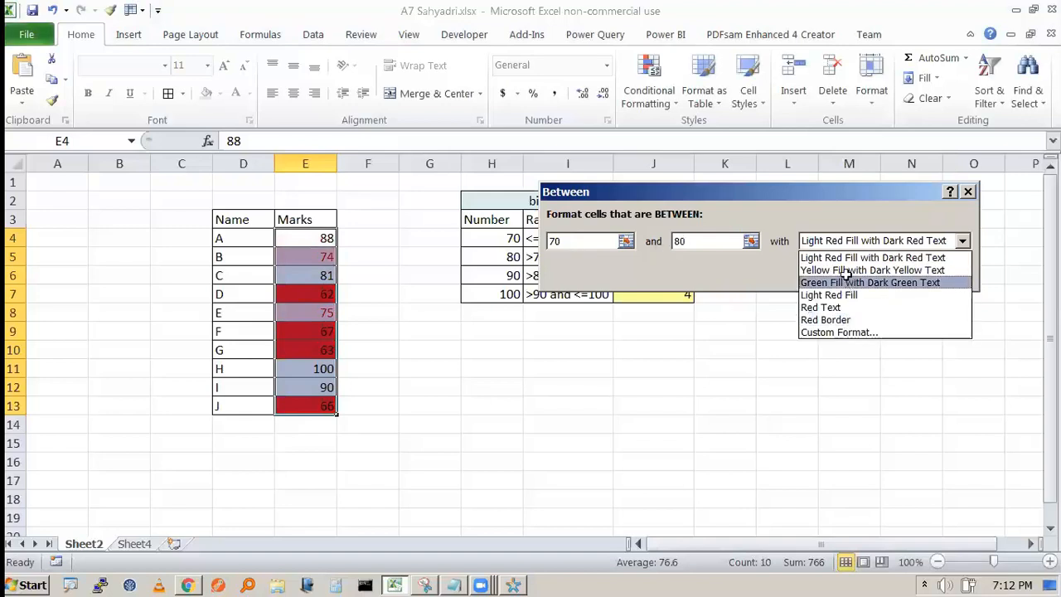
left_click(846, 282)
left_click(849, 274)
- Check the green-highlighted marks 74 and 75, then inspect J5's formula
left_click(653, 424)
left_click(312, 258)
left_click(312, 313)
left_click(315, 255)
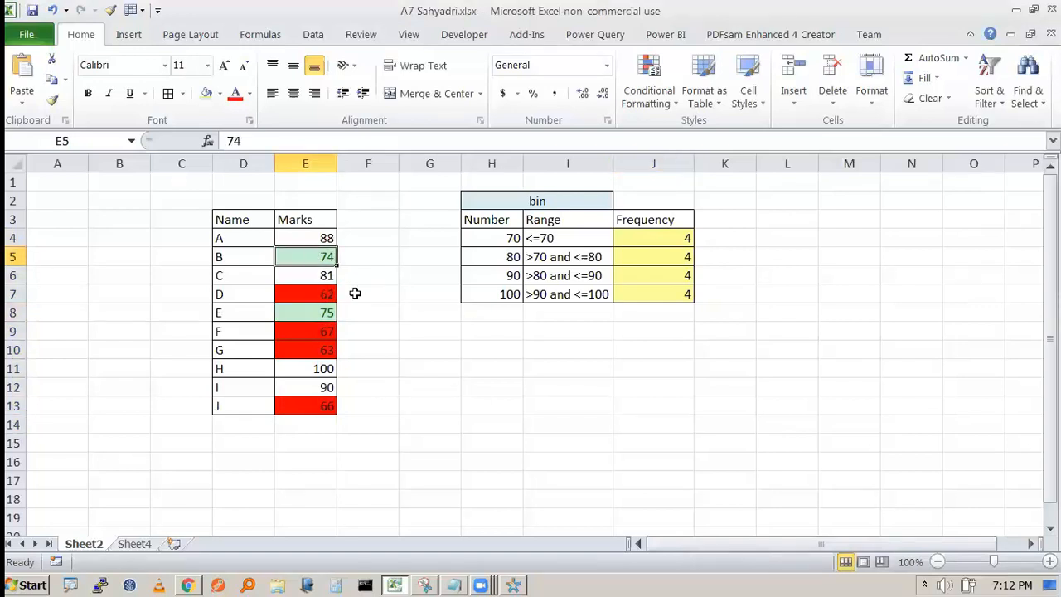
left_click(668, 256)
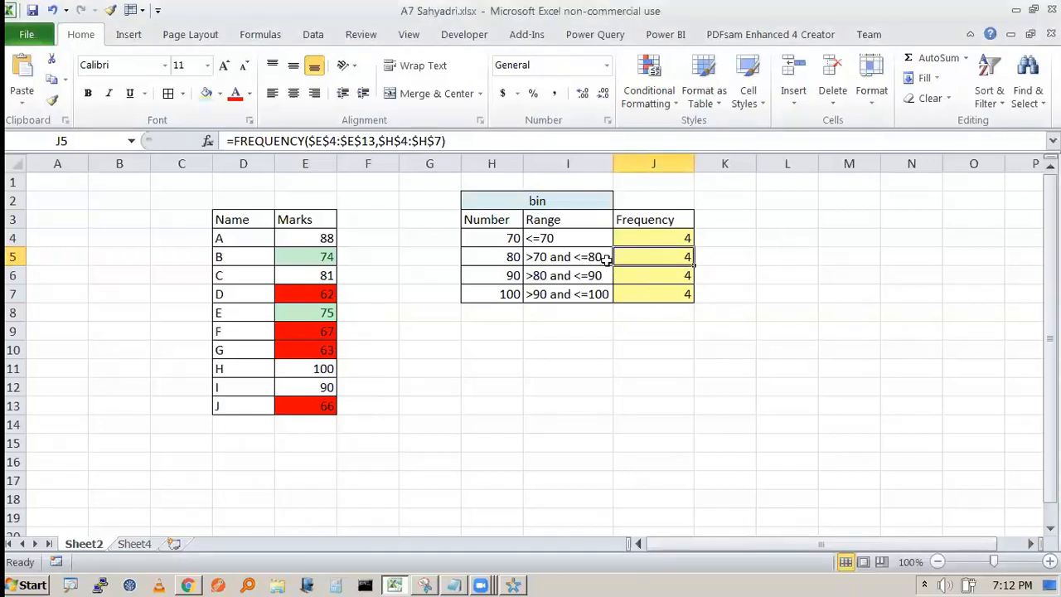
- Inspect the FREQUENCY formulas in J4 and J5 and their referenced ranges
left_click(659, 240)
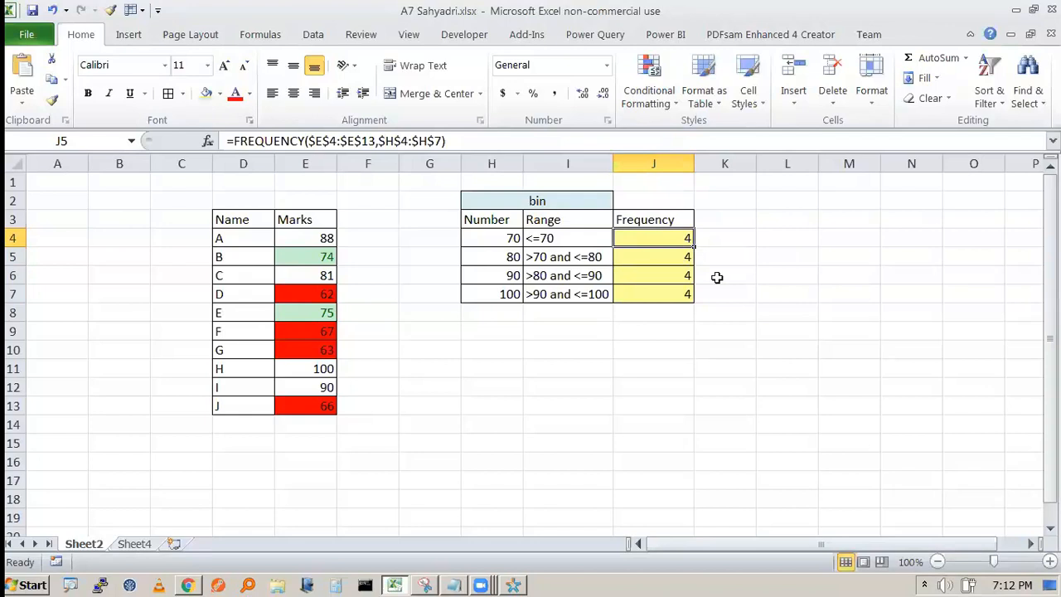
key("F2")
key("Escape")
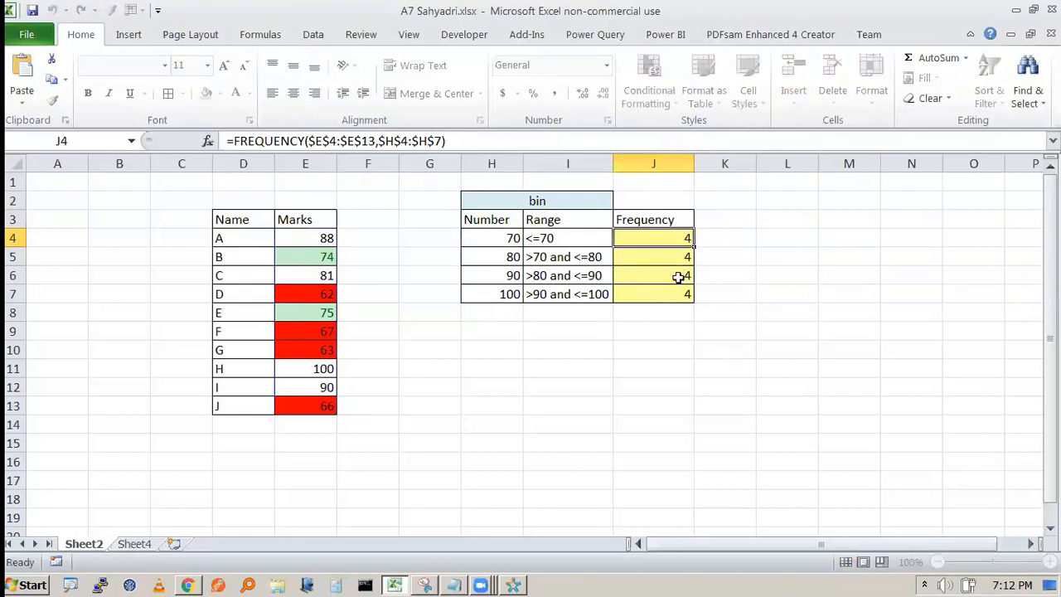
key("Down")
key("F2")
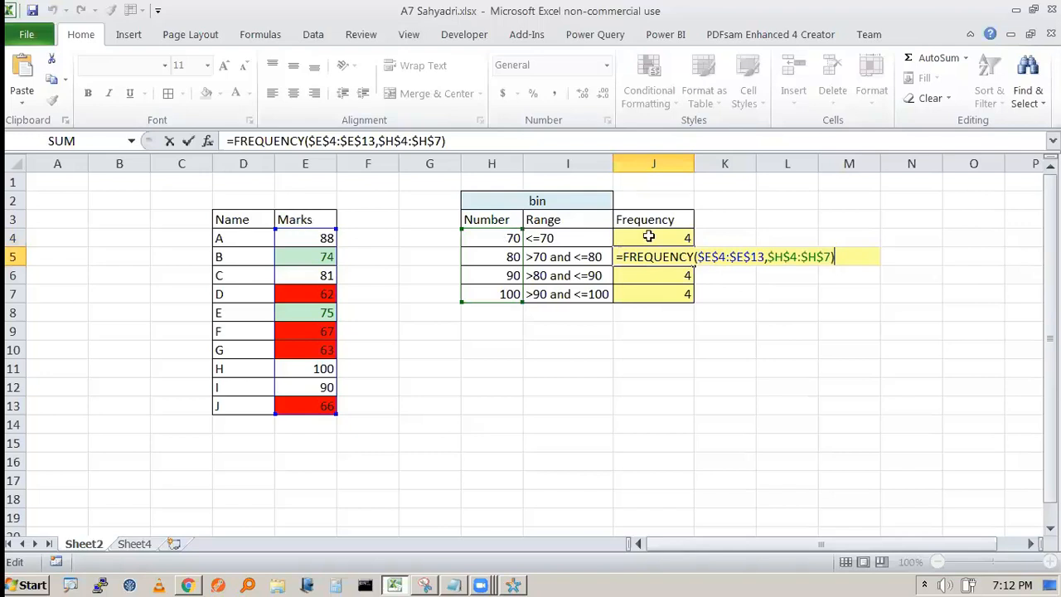
left_click(677, 238)
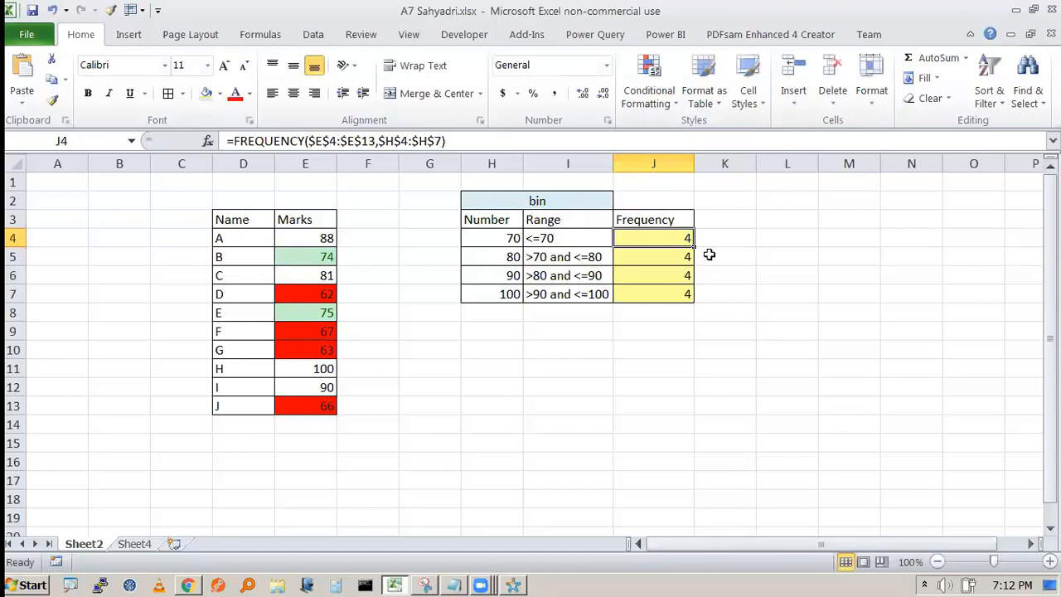
double_click(659, 239)
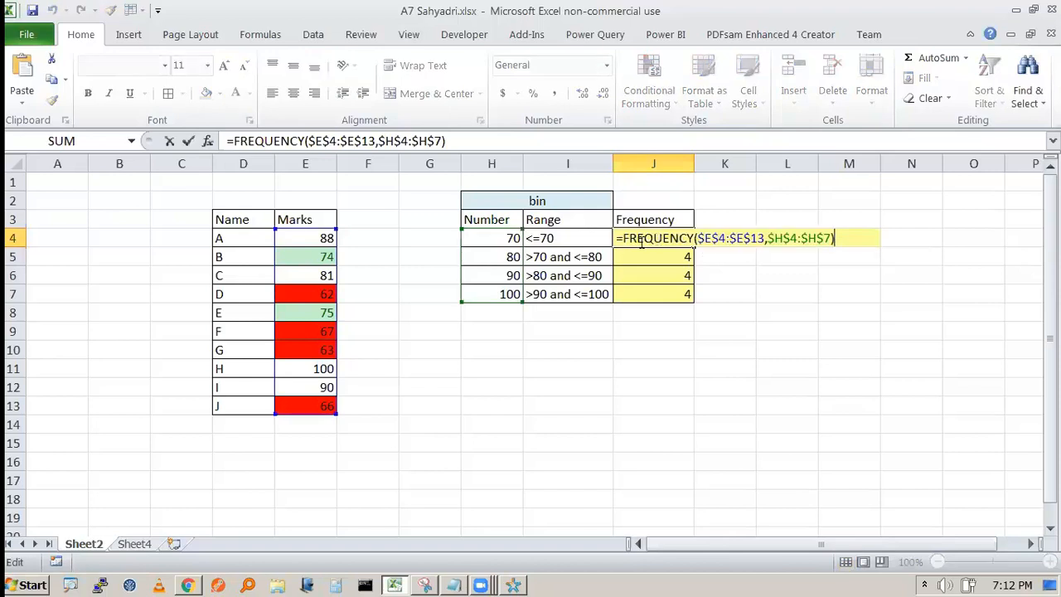
- Clear the results in J5:J7, keeping J4's formula, and select J4:J7
left_click_drag(667, 254, 670, 299)
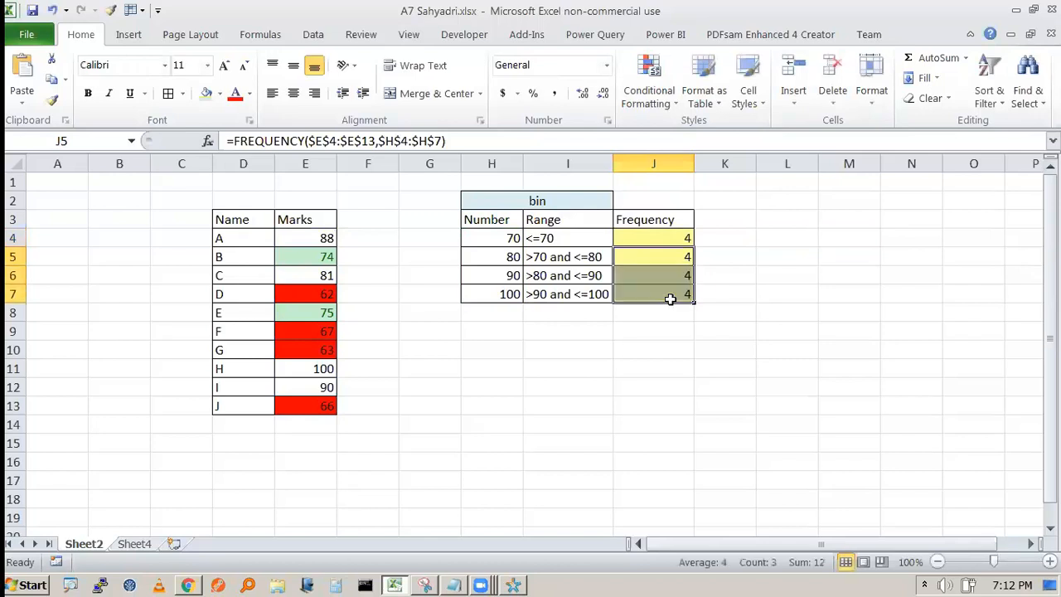
key("Delete")
left_click(788, 275)
left_click(679, 237)
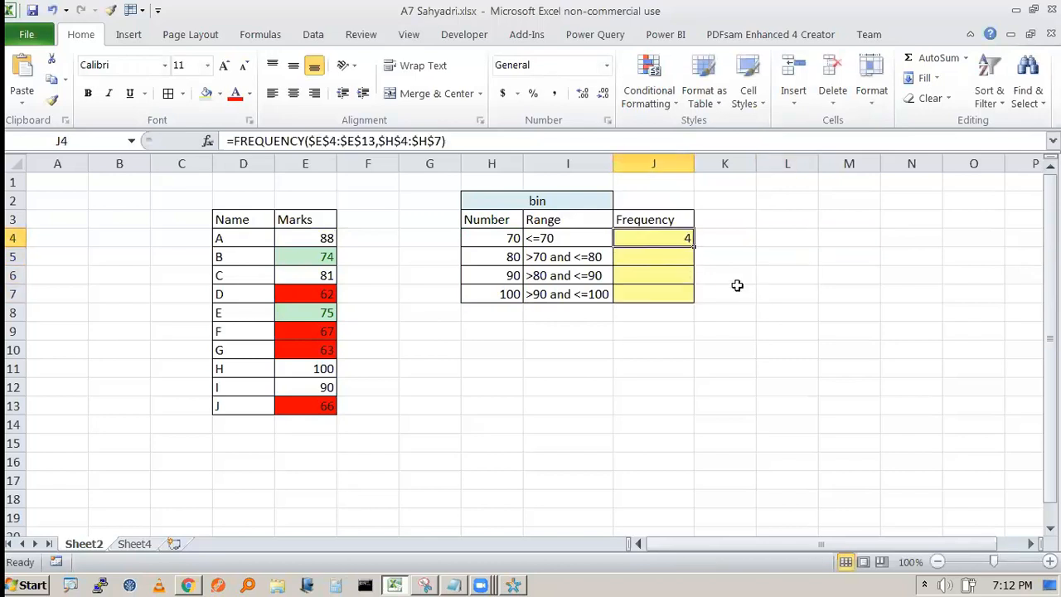
left_click(724, 313)
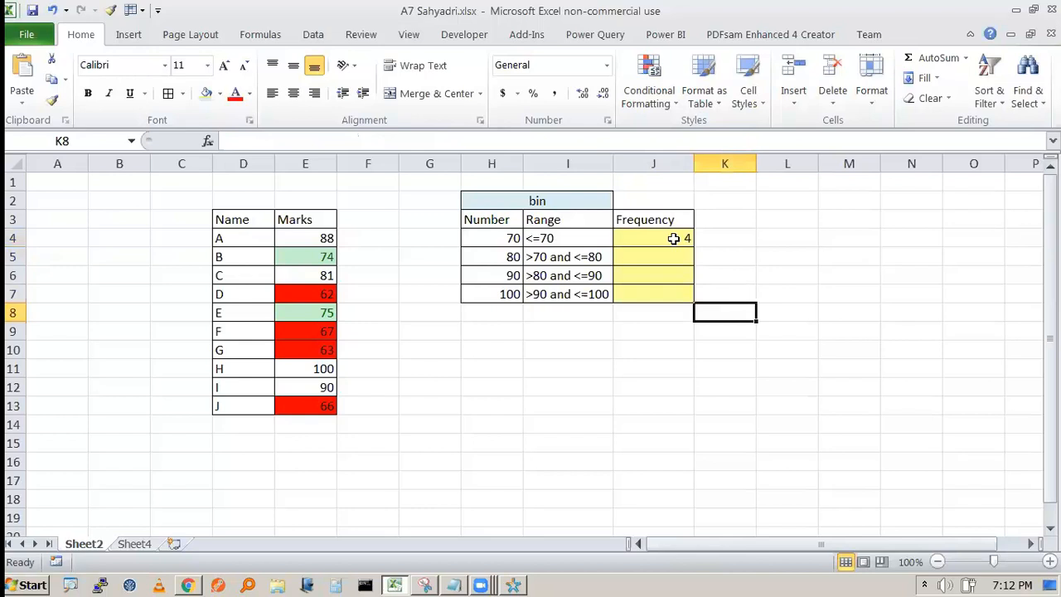
left_click_drag(667, 239, 663, 292)
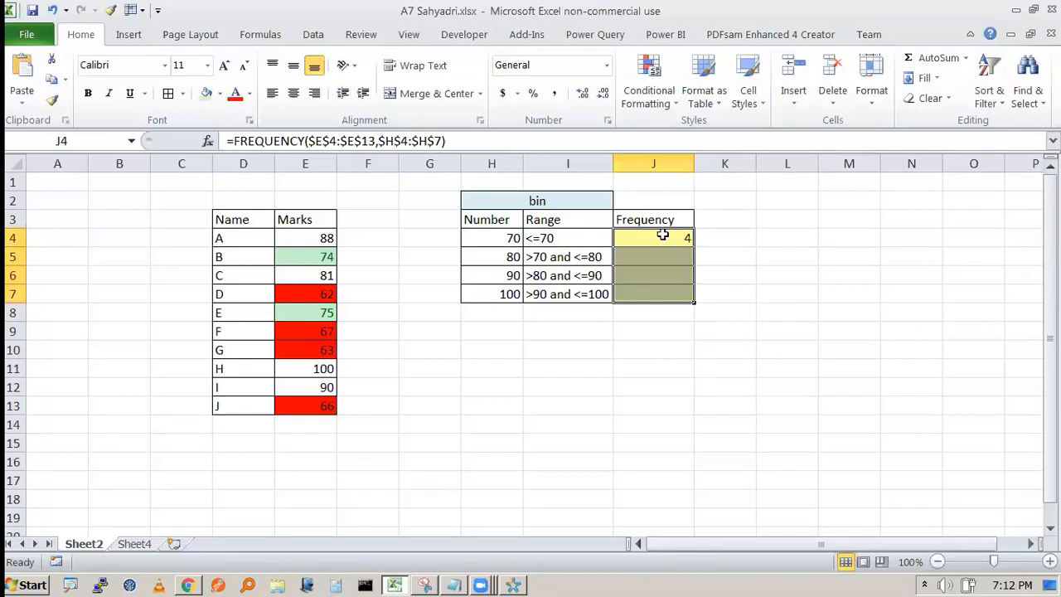
- Make the E4, E13, H4 and H7 references in J4's FREQUENCY formula relative
left_click(575, 141)
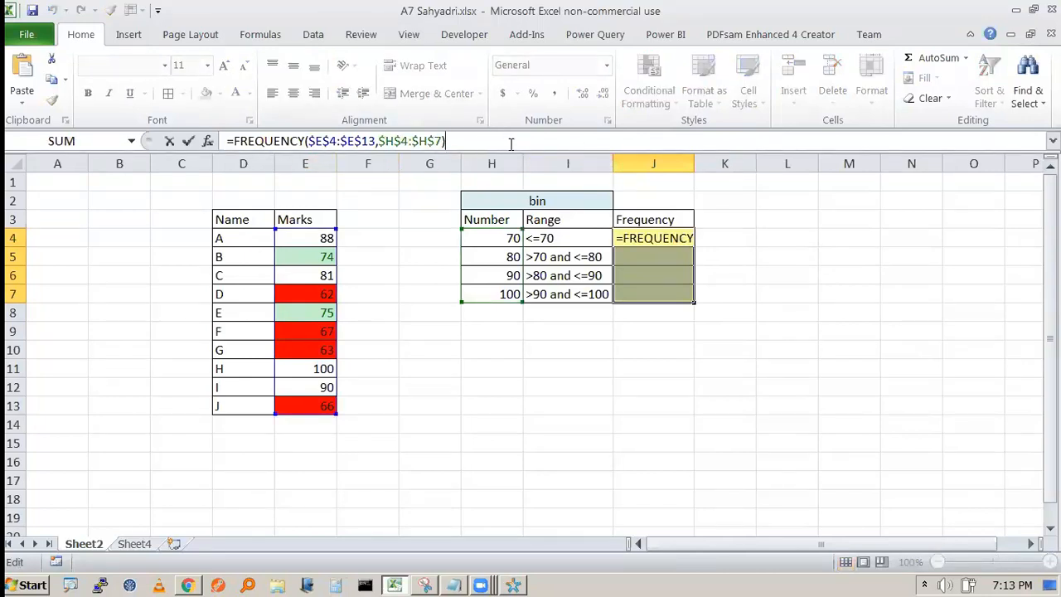
key("BackSpace")
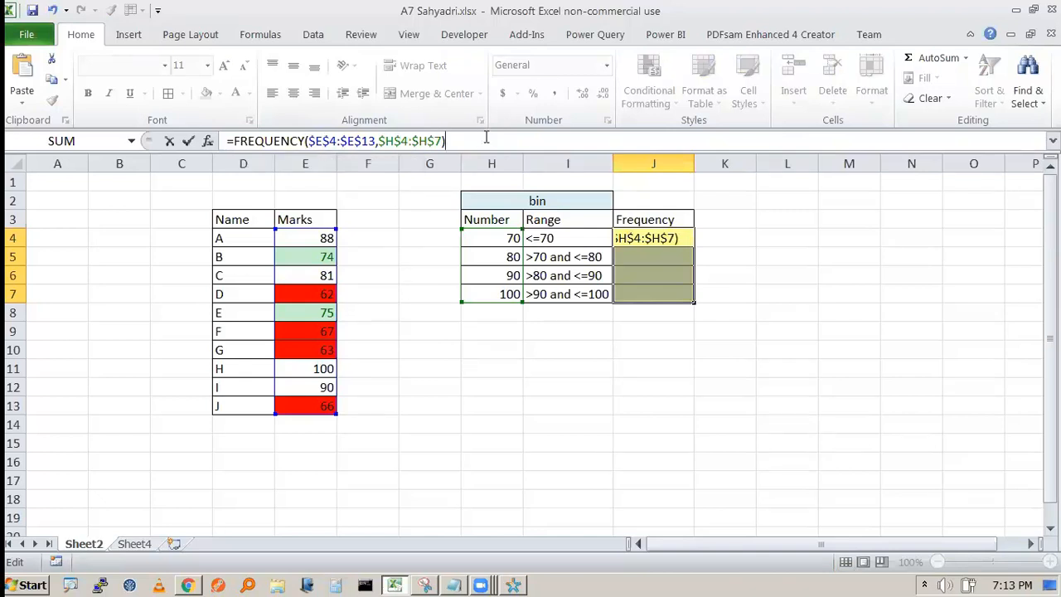
left_click(321, 141)
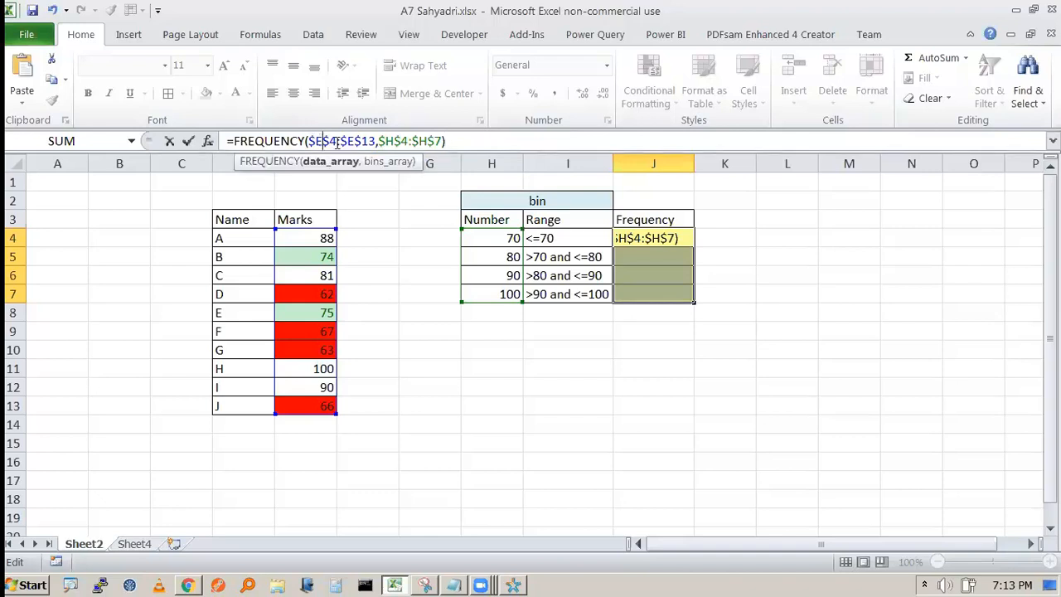
key("F4")
key("F4")
key("F4")
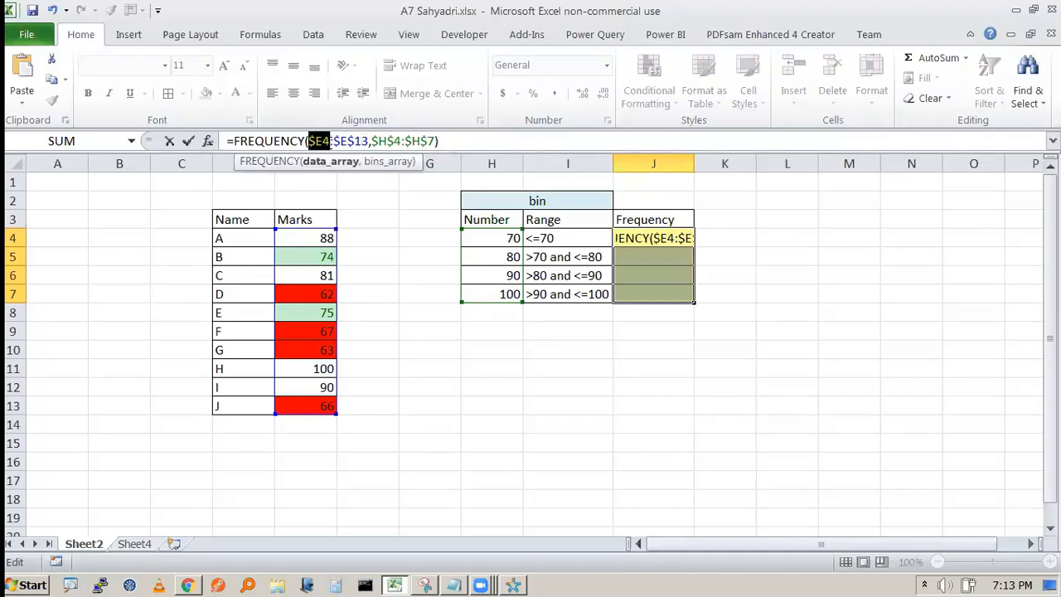
left_click(352, 141)
key("F4")
key("F4")
key("F4")
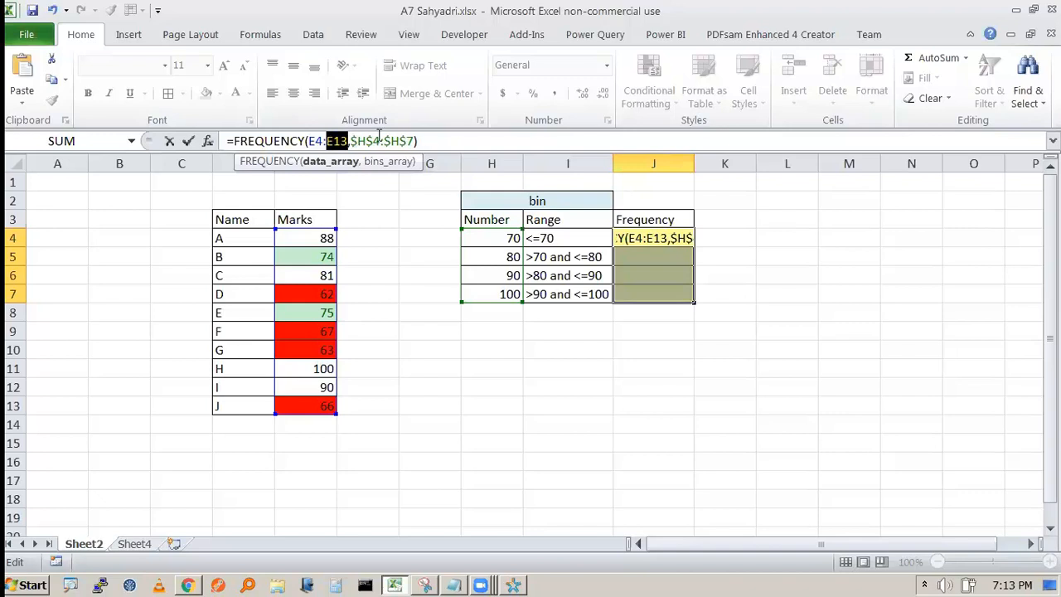
left_click(379, 141)
key("F4")
key("F4")
key("F4")
left_click(401, 141)
key("F4")
key("F4")
key("F4")
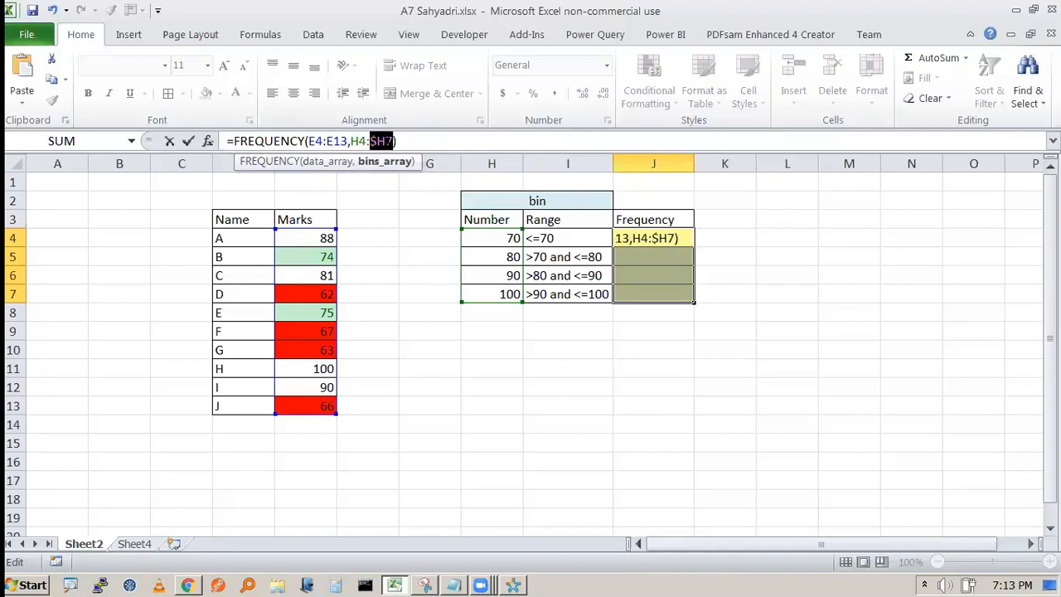
- Commit =FREQUENCY(E4:E13,H4:H7) as an array across J4:J7, giving 4, 2, 3, 1
left_click(428, 140)
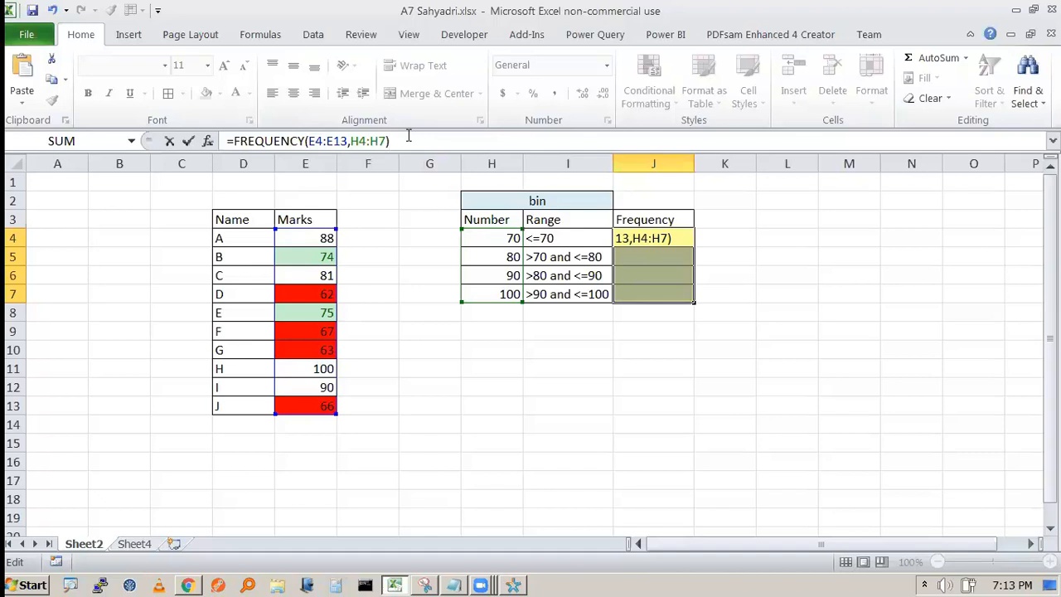
key("ctrl+shift+Return")
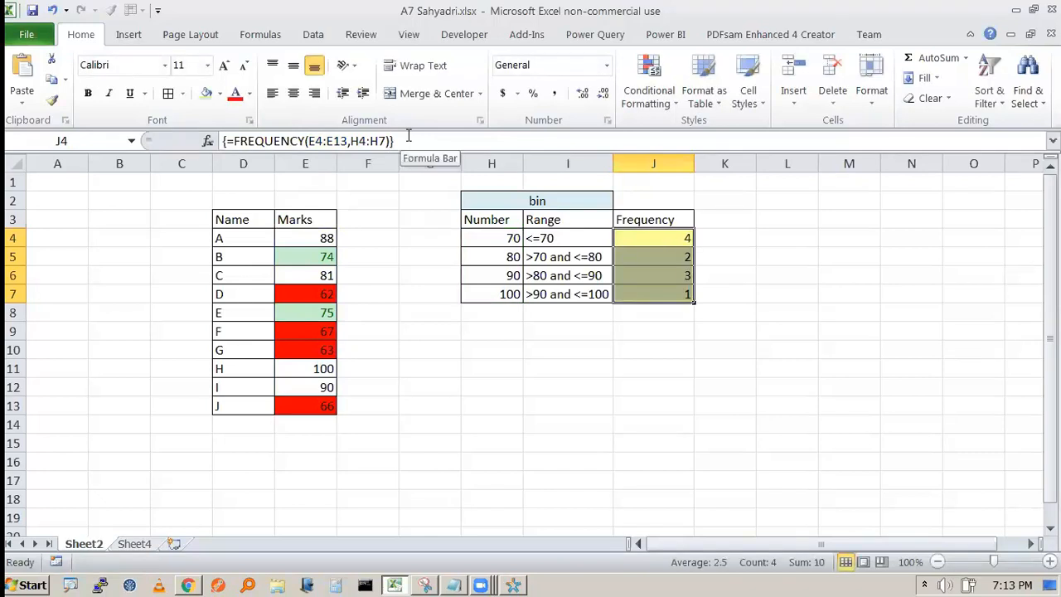
left_click_drag(714, 351, 710, 334)
left_click(687, 241)
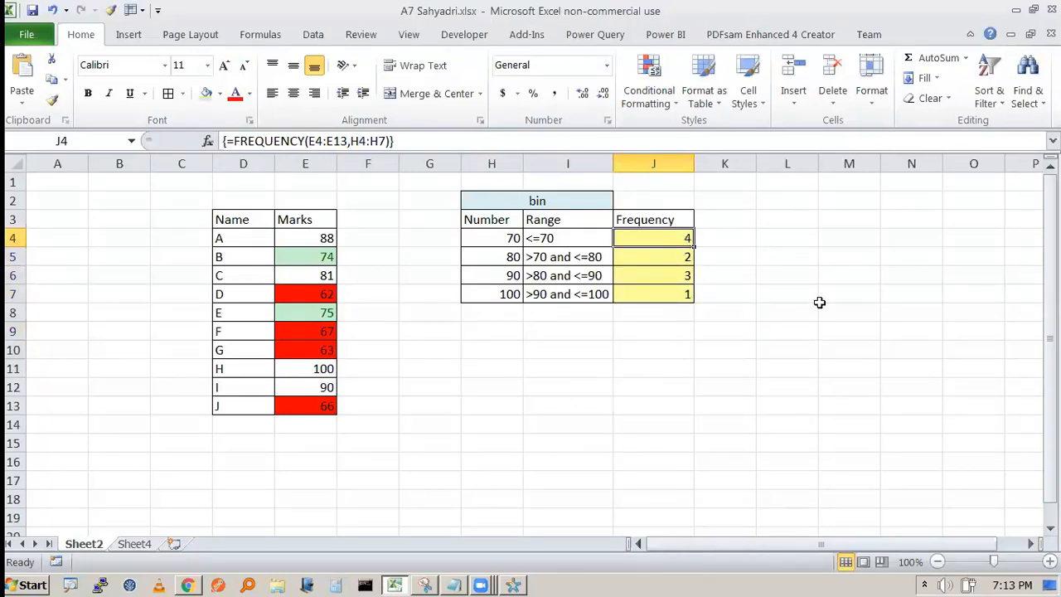
left_click(559, 140)
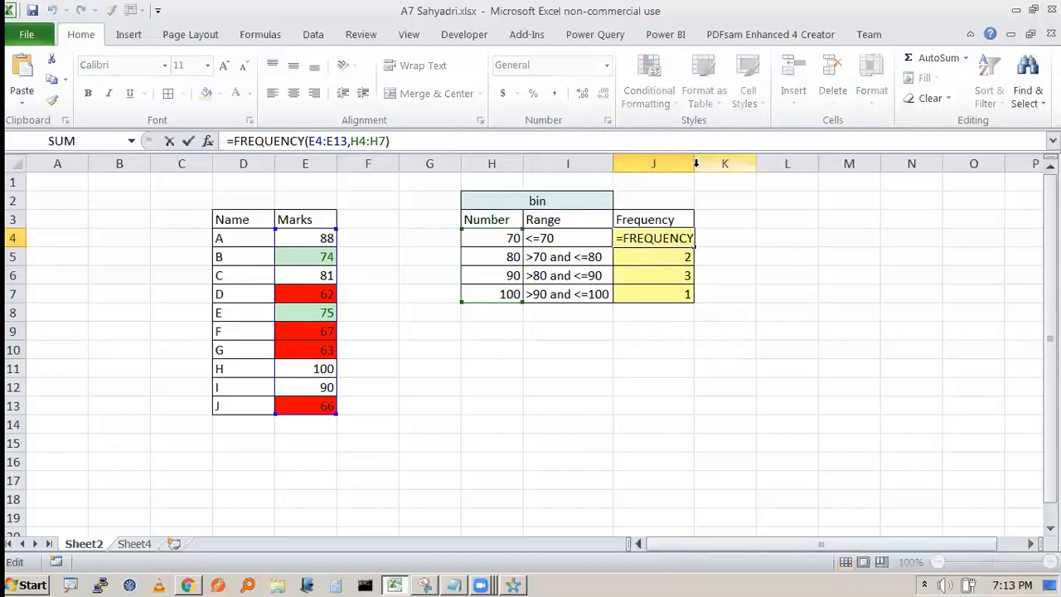
key("ctrl+shift+Return")
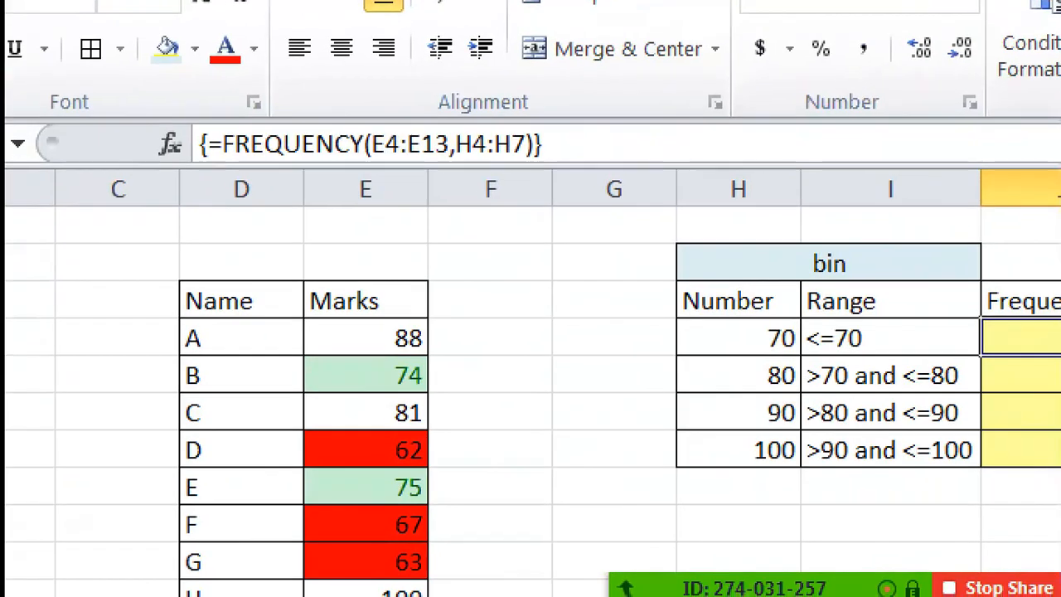
mouse_move(170, 106)
left_mouse_down()
mouse_move(187, 170)
mouse_move(218, 126)
mouse_move(175, 108)
left_mouse_up()
mouse_move(530, 107)
left_mouse_down()
mouse_move(517, 141)
mouse_move(580, 124)
mouse_move(534, 109)
left_mouse_up()
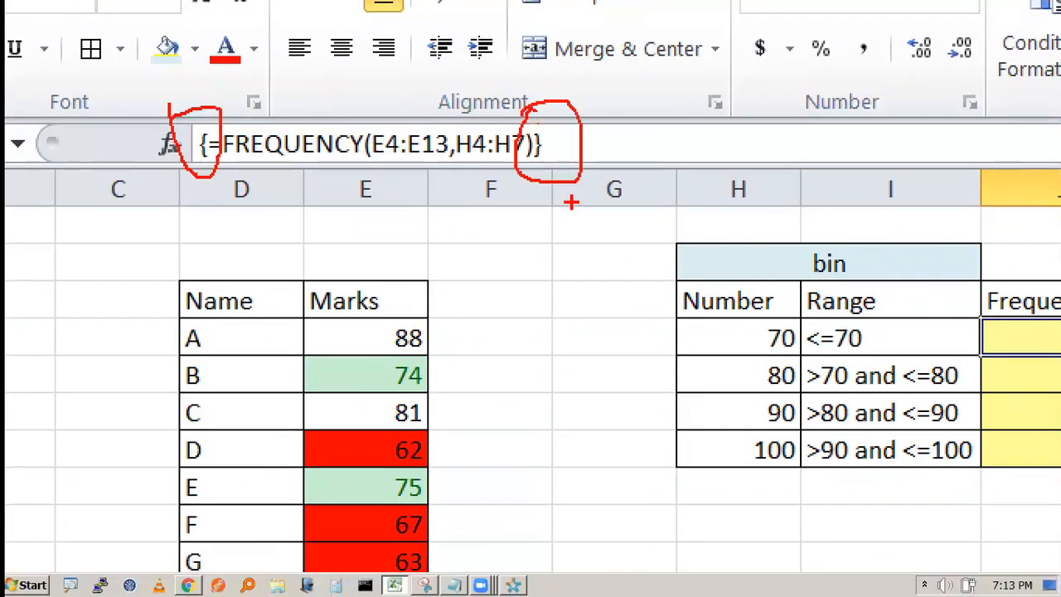
key("Escape")
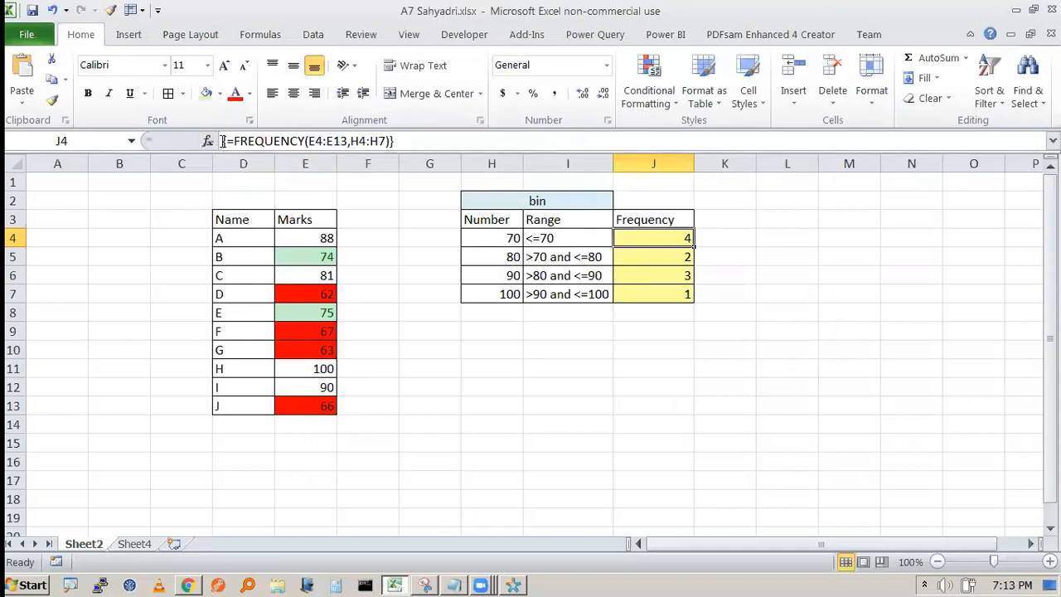
left_click(224, 141)
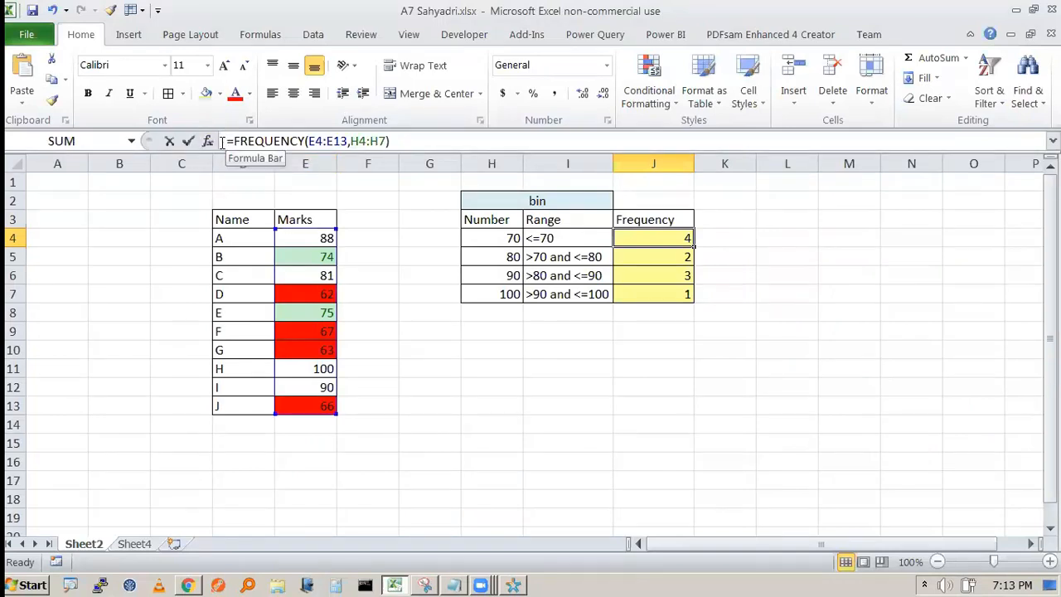
key("ctrl+shift+Return")
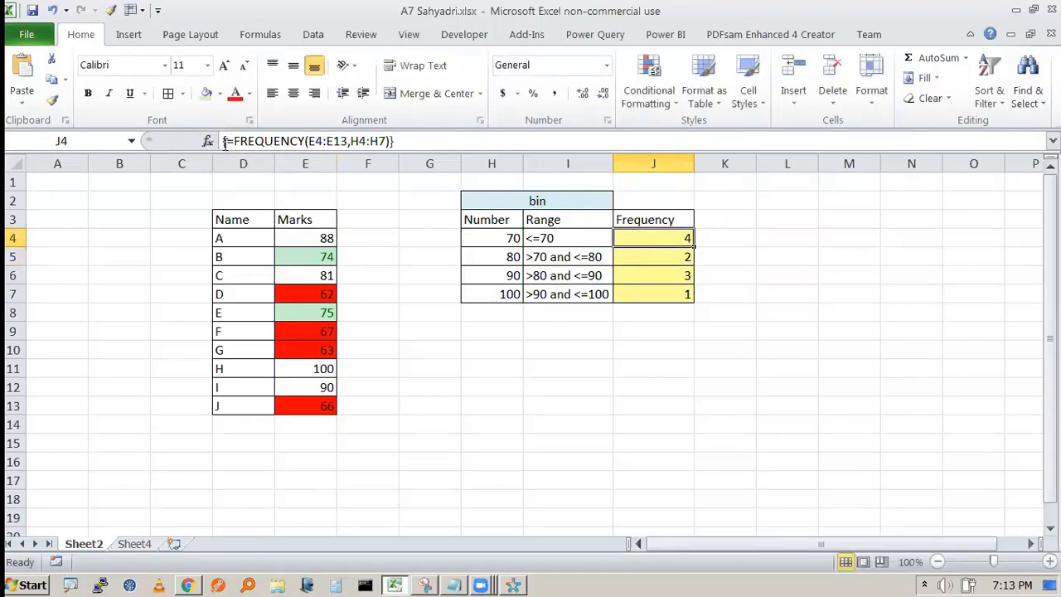
left_click(665, 257)
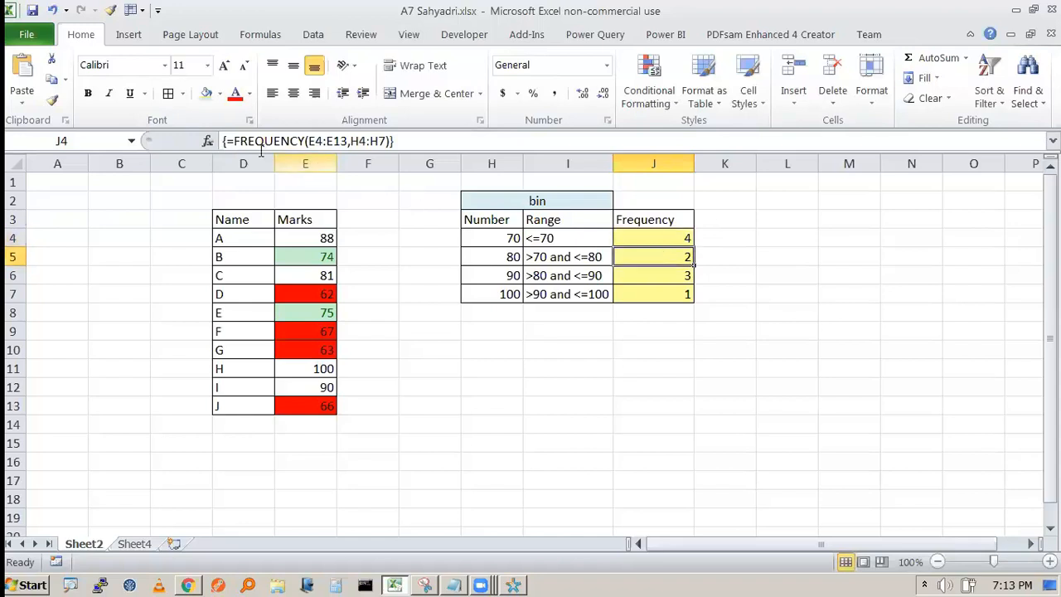
left_click(650, 273)
left_click(661, 291)
left_click(670, 238)
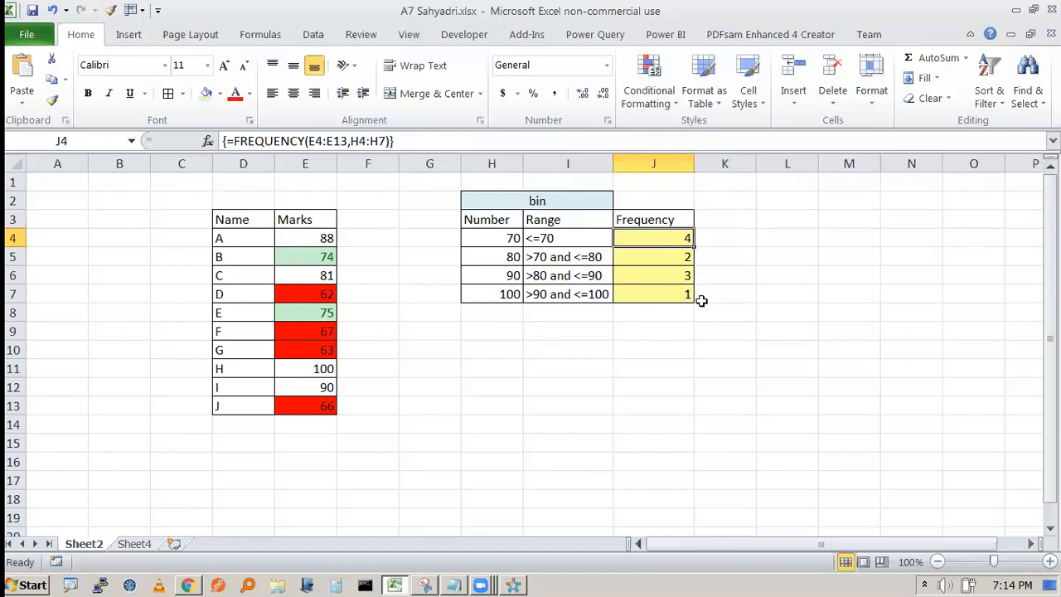
key("alt+Tab")
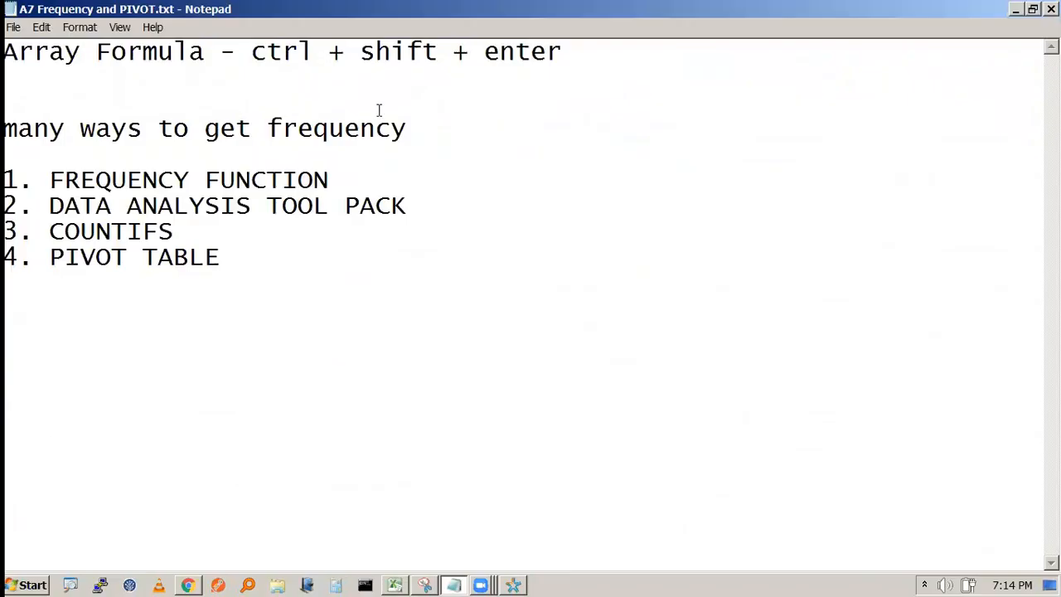
left_click_drag(250, 51, 562, 52)
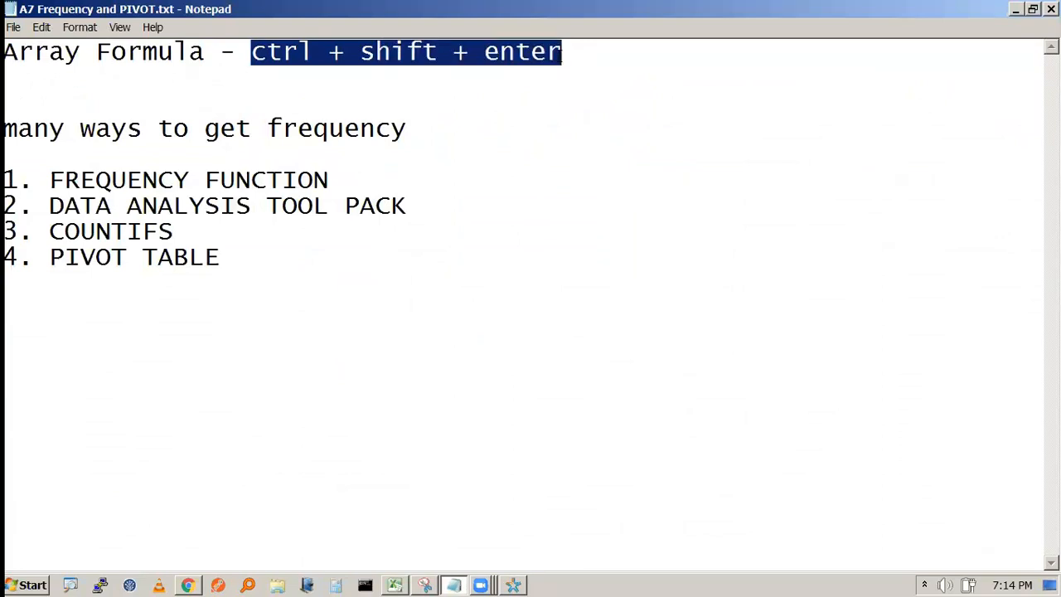
key("alt+Tab")
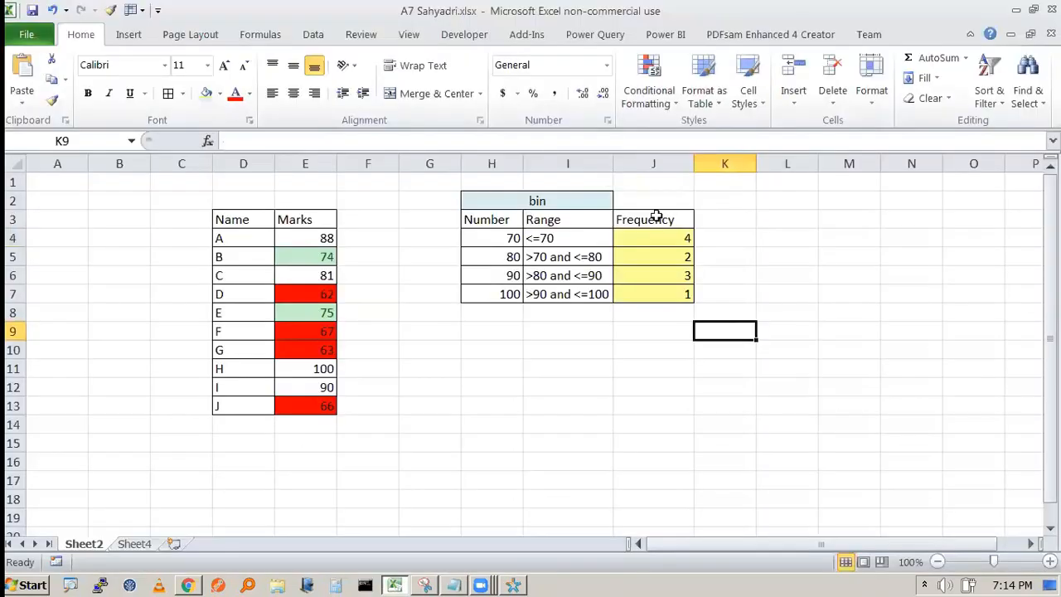
- Delete the existing frequency counts from J4:J7
left_click(653, 241)
left_click(764, 290)
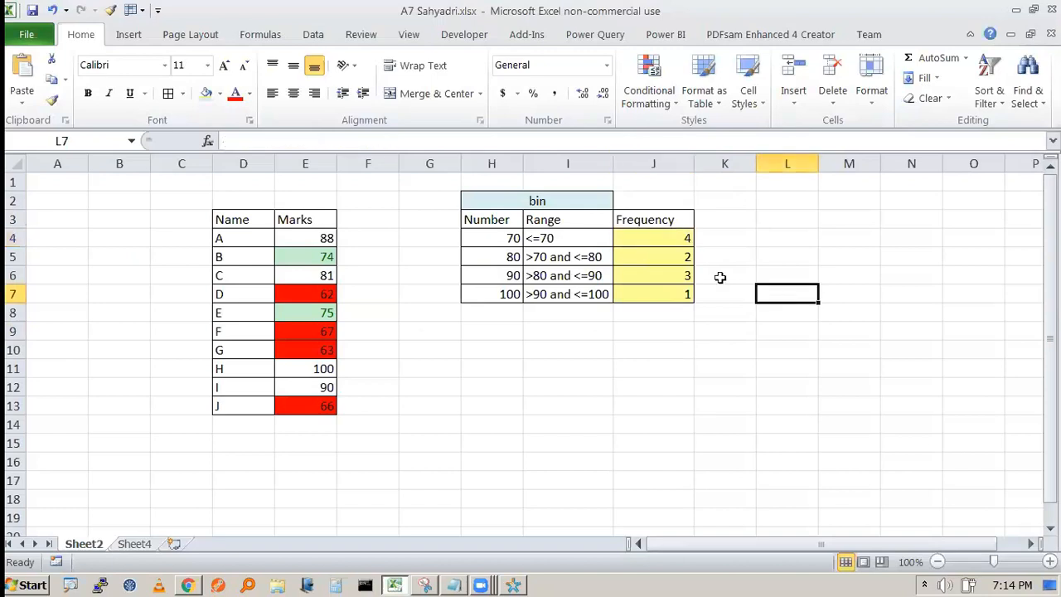
left_click_drag(661, 238, 664, 285)
key("Delete")
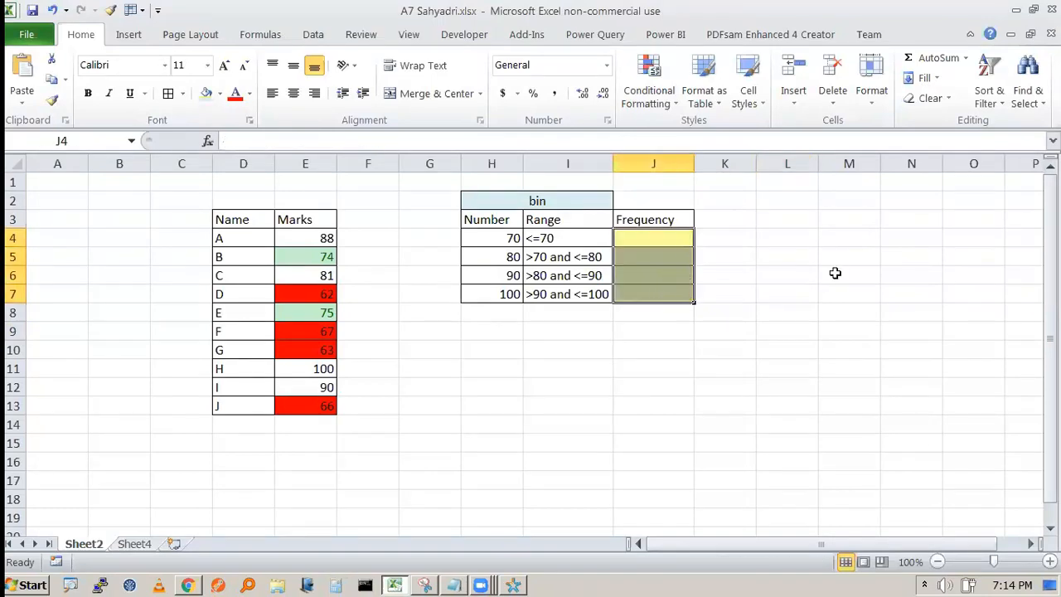
left_click(896, 338)
- Enter =FREQUENCY(E4:E13,H4:H7) as an array formula across J4:J7 with Ctrl+Shift+Enter
left_click_drag(658, 241, 660, 293)
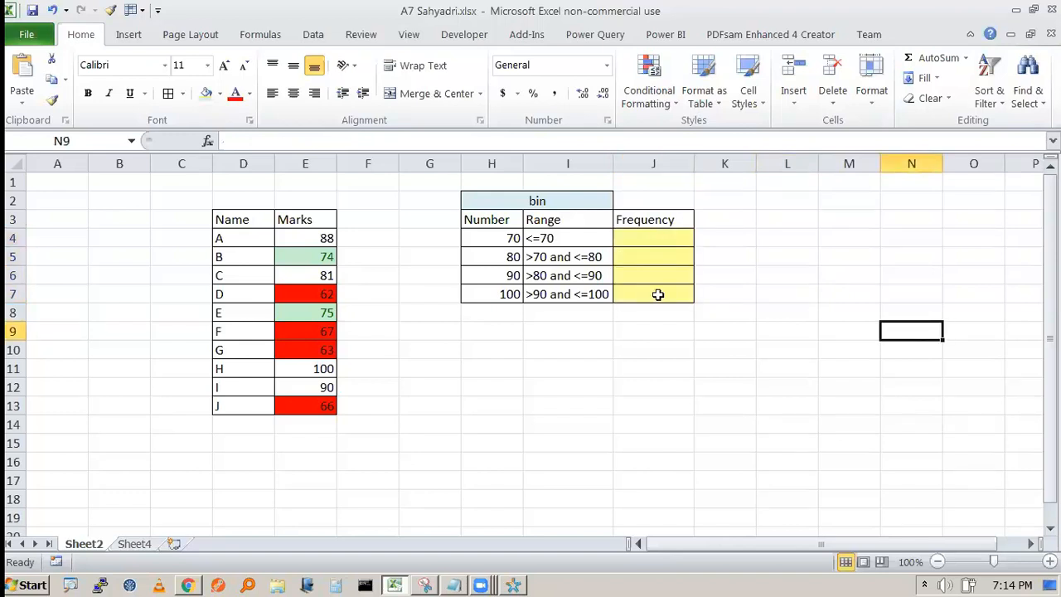
left_click(563, 145)
type("=FREQUENCY(")
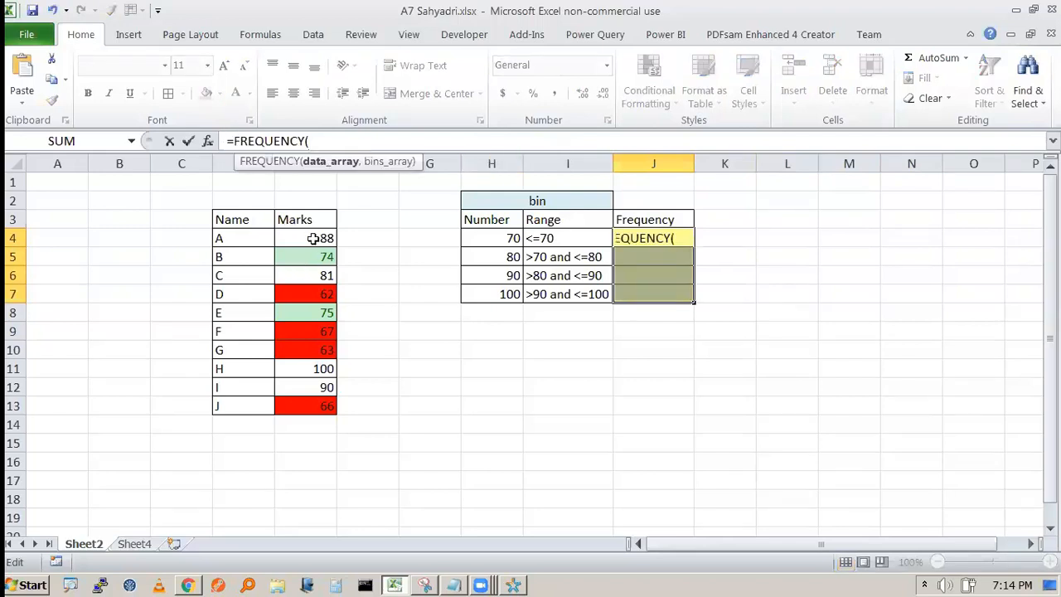
left_click_drag(313, 239, 322, 406)
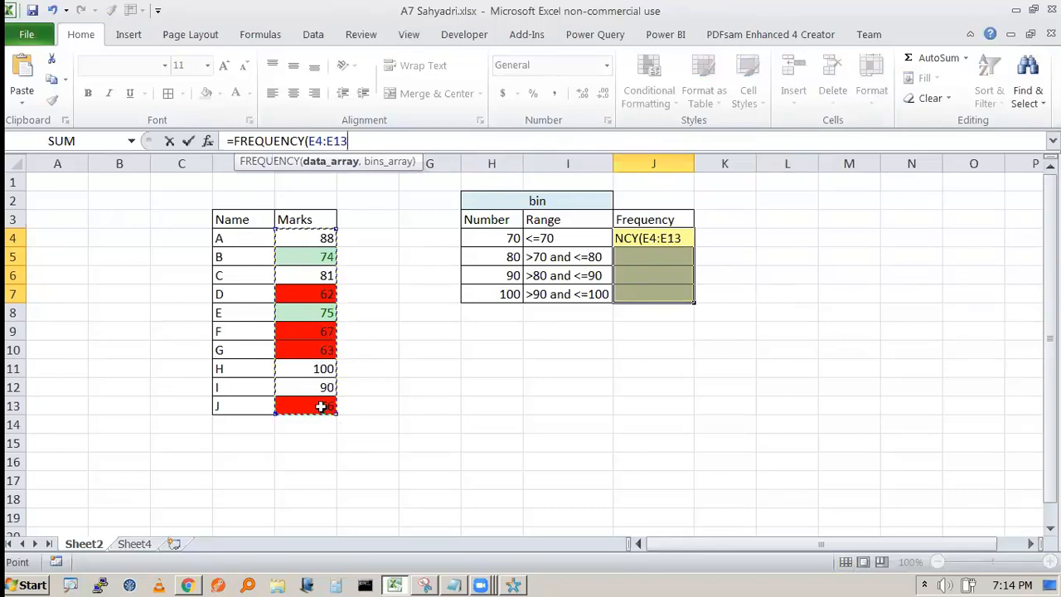
type(",")
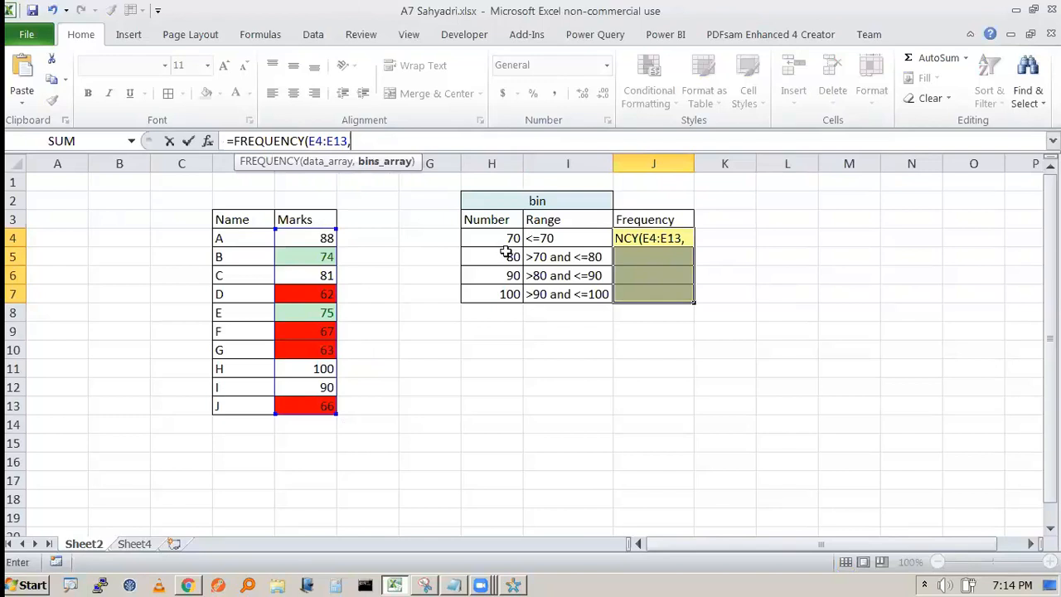
mouse_move(505, 293)
left_mouse_down()
mouse_move(498, 252)
mouse_move(497, 296)
left_mouse_up()
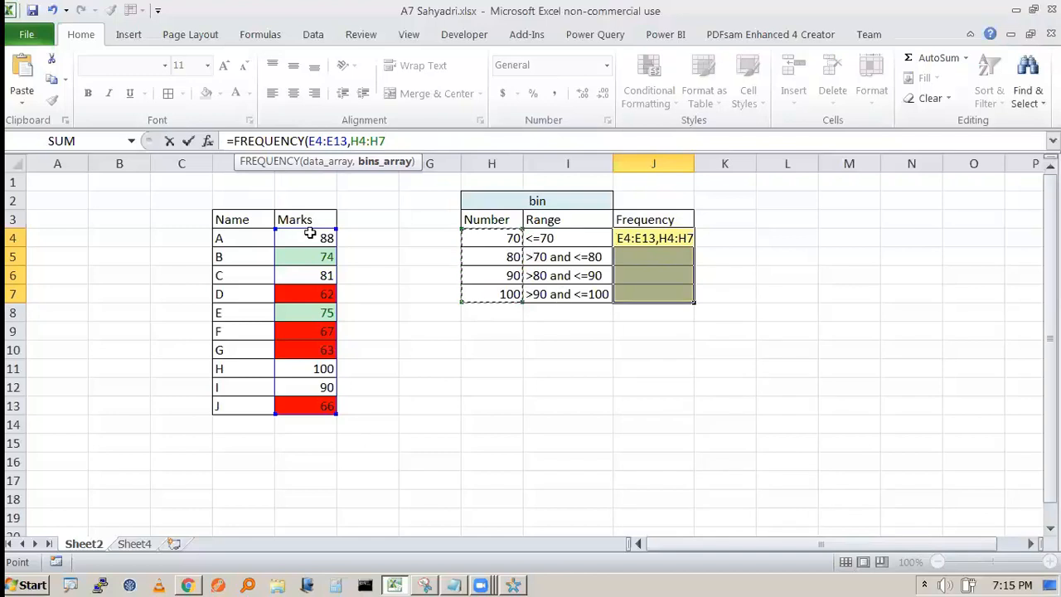
left_click(405, 146)
type(")")
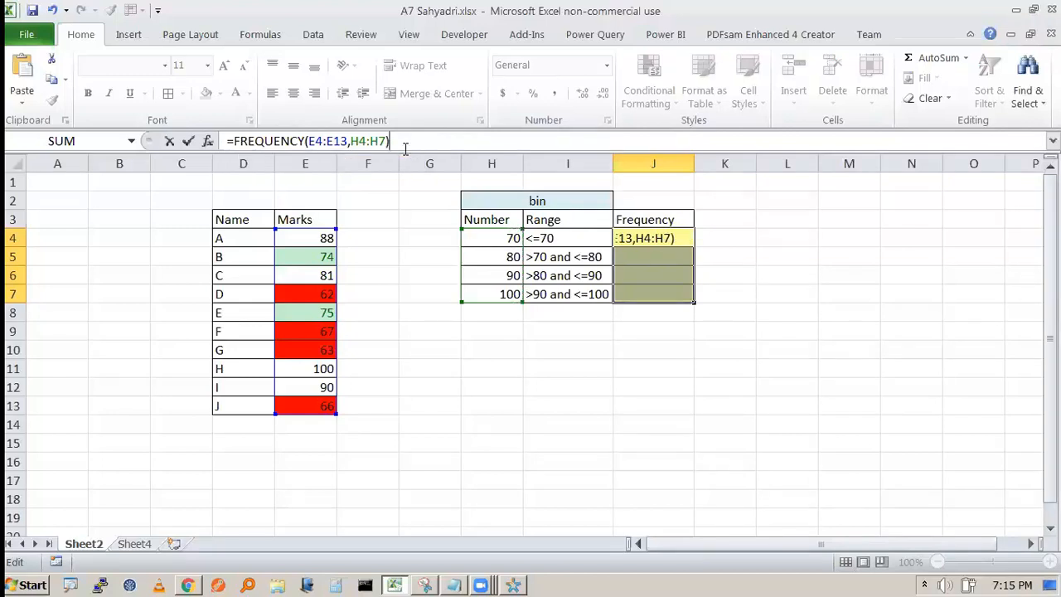
key("ctrl+shift+Return")
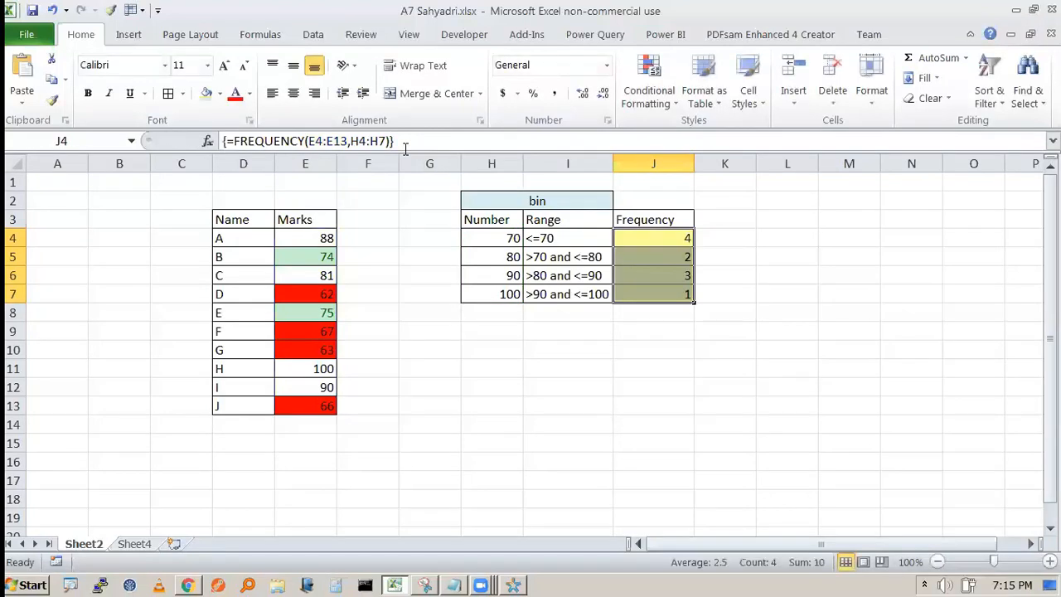